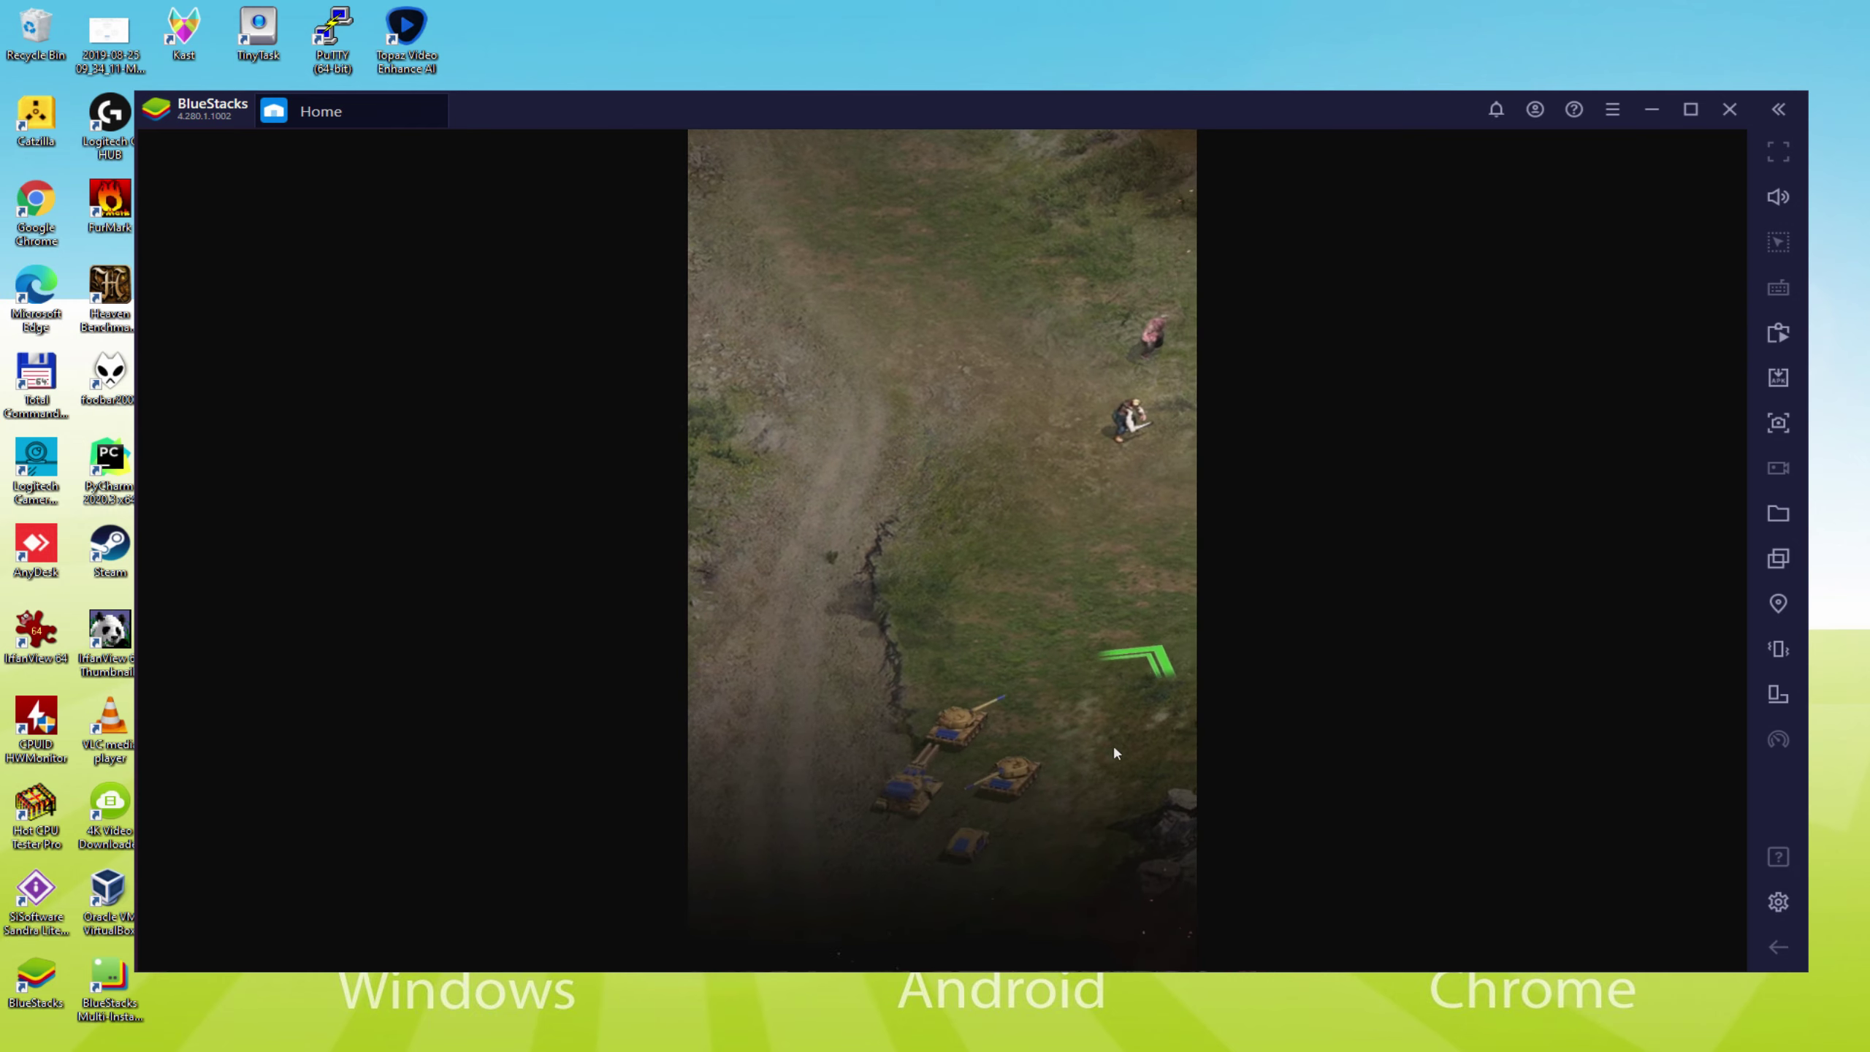
- Advance the tank squad up the battlefield toward the approaching enemy soldiers
{"action": "left_click", "coordinate": [1098, 601]}
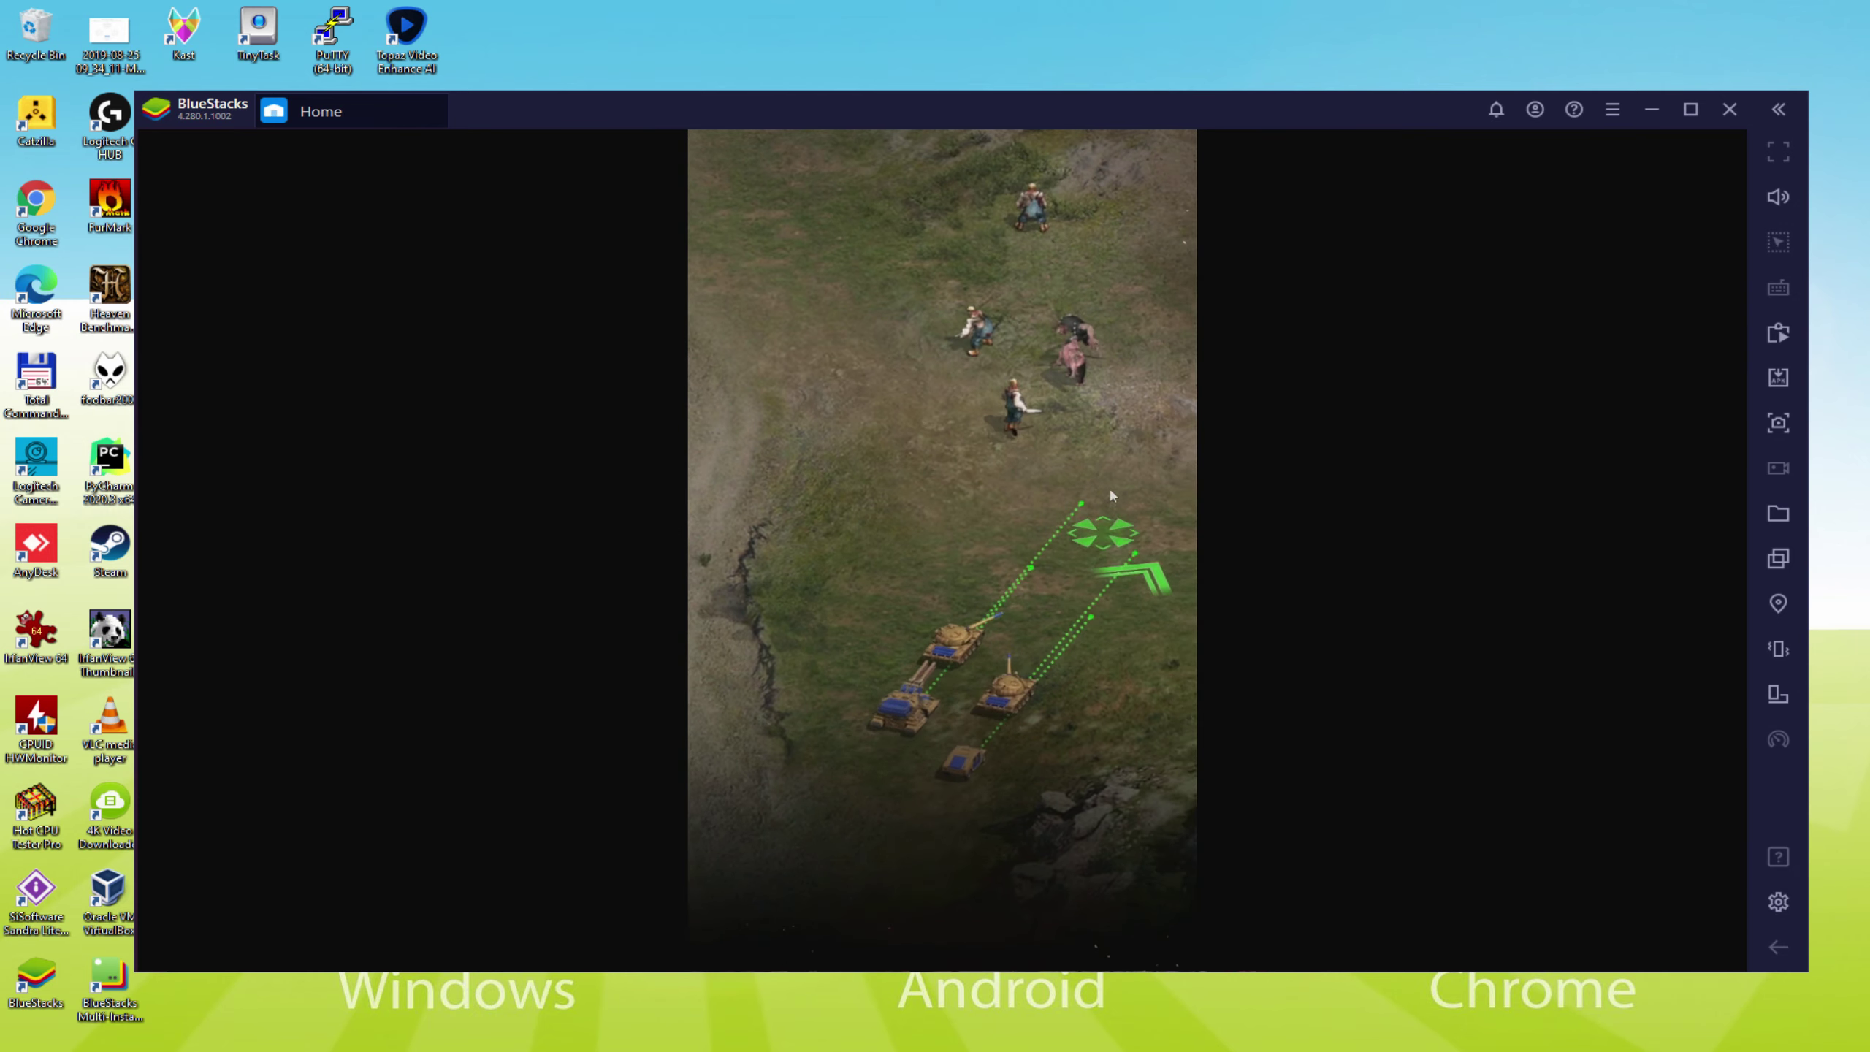
{"action": "left_click", "coordinate": [1019, 446]}
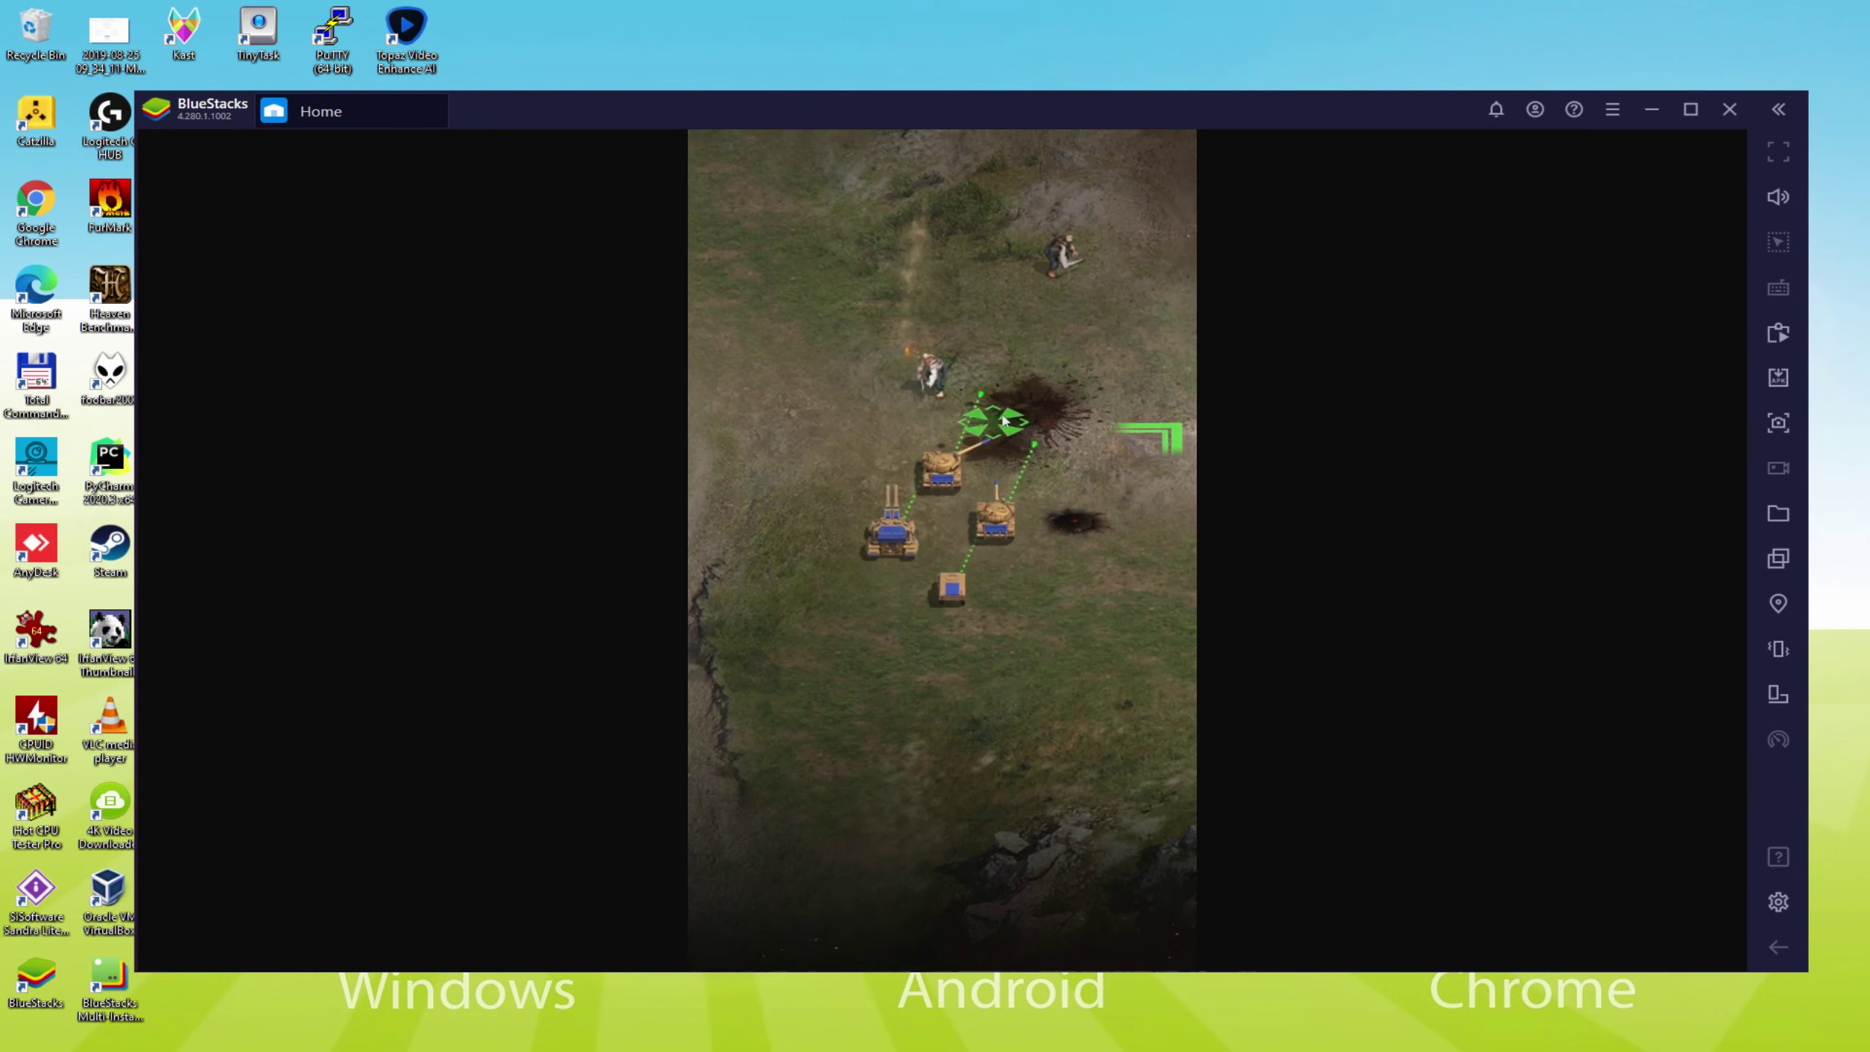
{"action": "left_click", "coordinate": [1077, 433]}
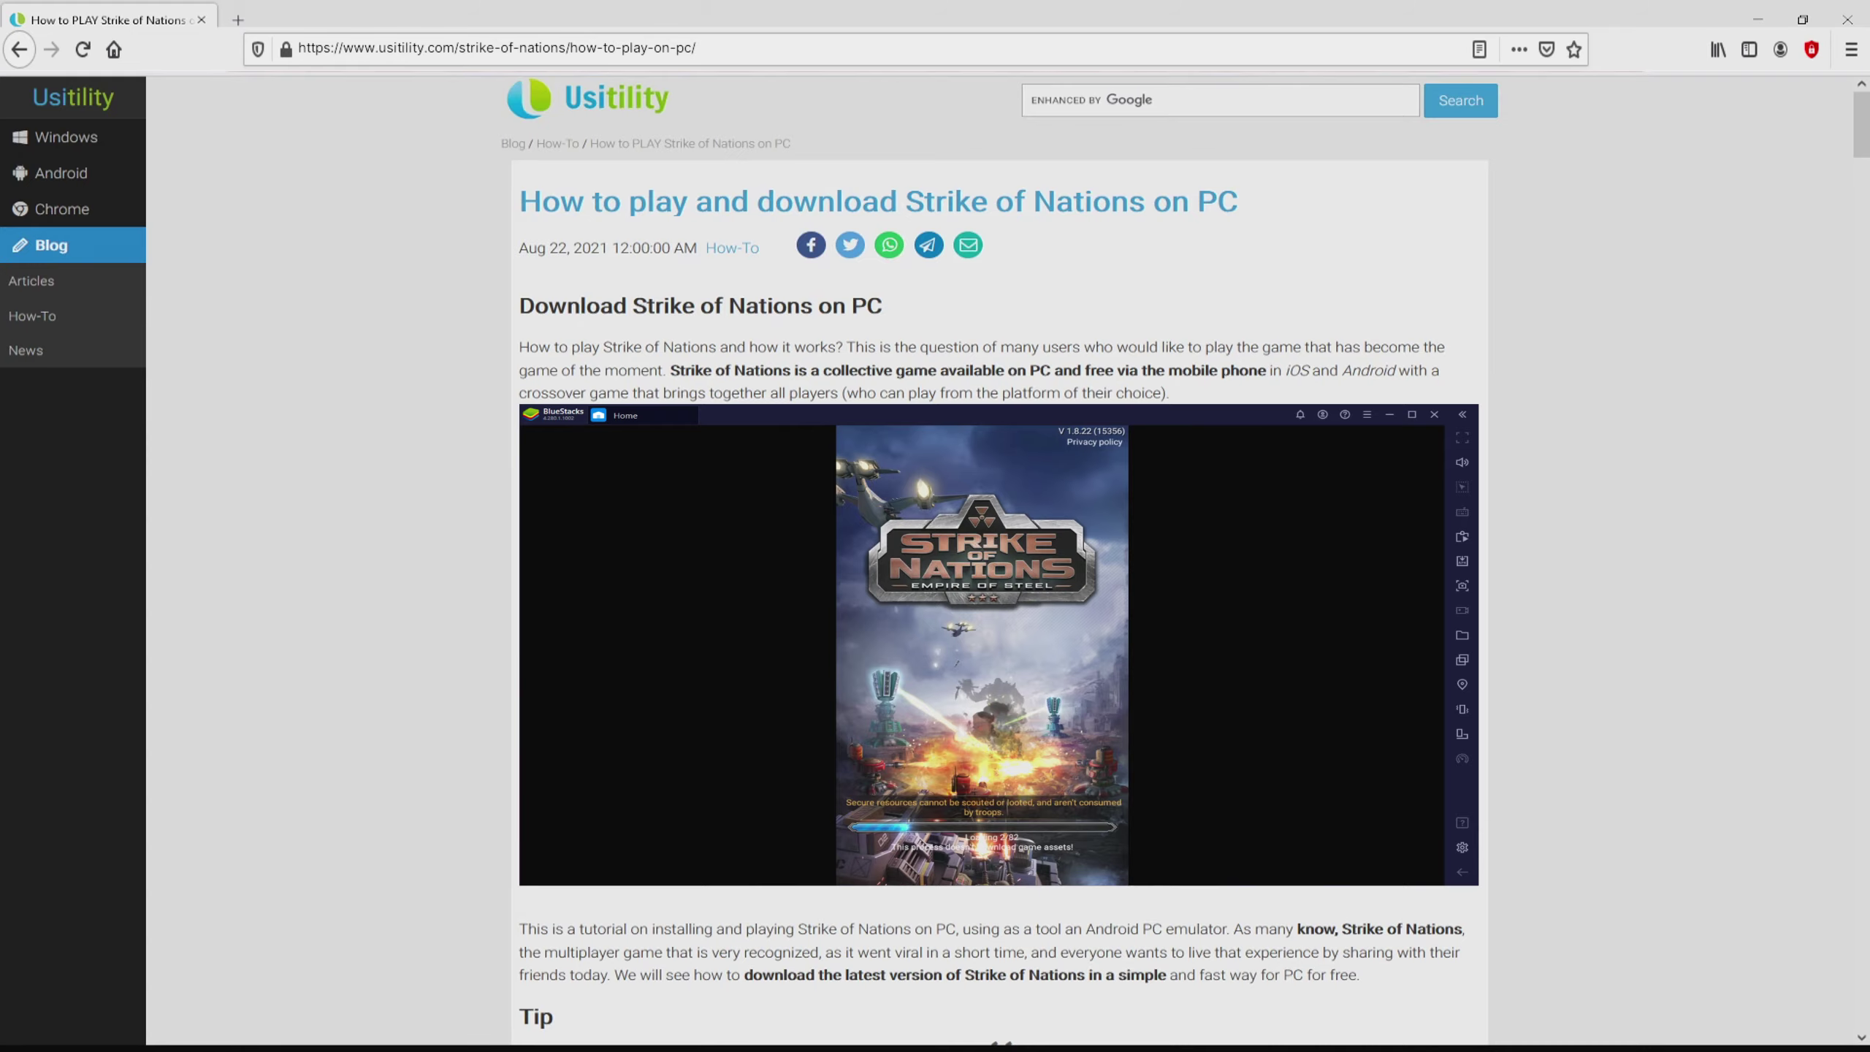
- Follow the article's PC download link to the Strike of Nations page, review its game features, and choose to play on BlueStacks 5
{"action": "scroll", "coordinate": [1000, 560], "scroll_direction": "down", "scroll_amount": 5}
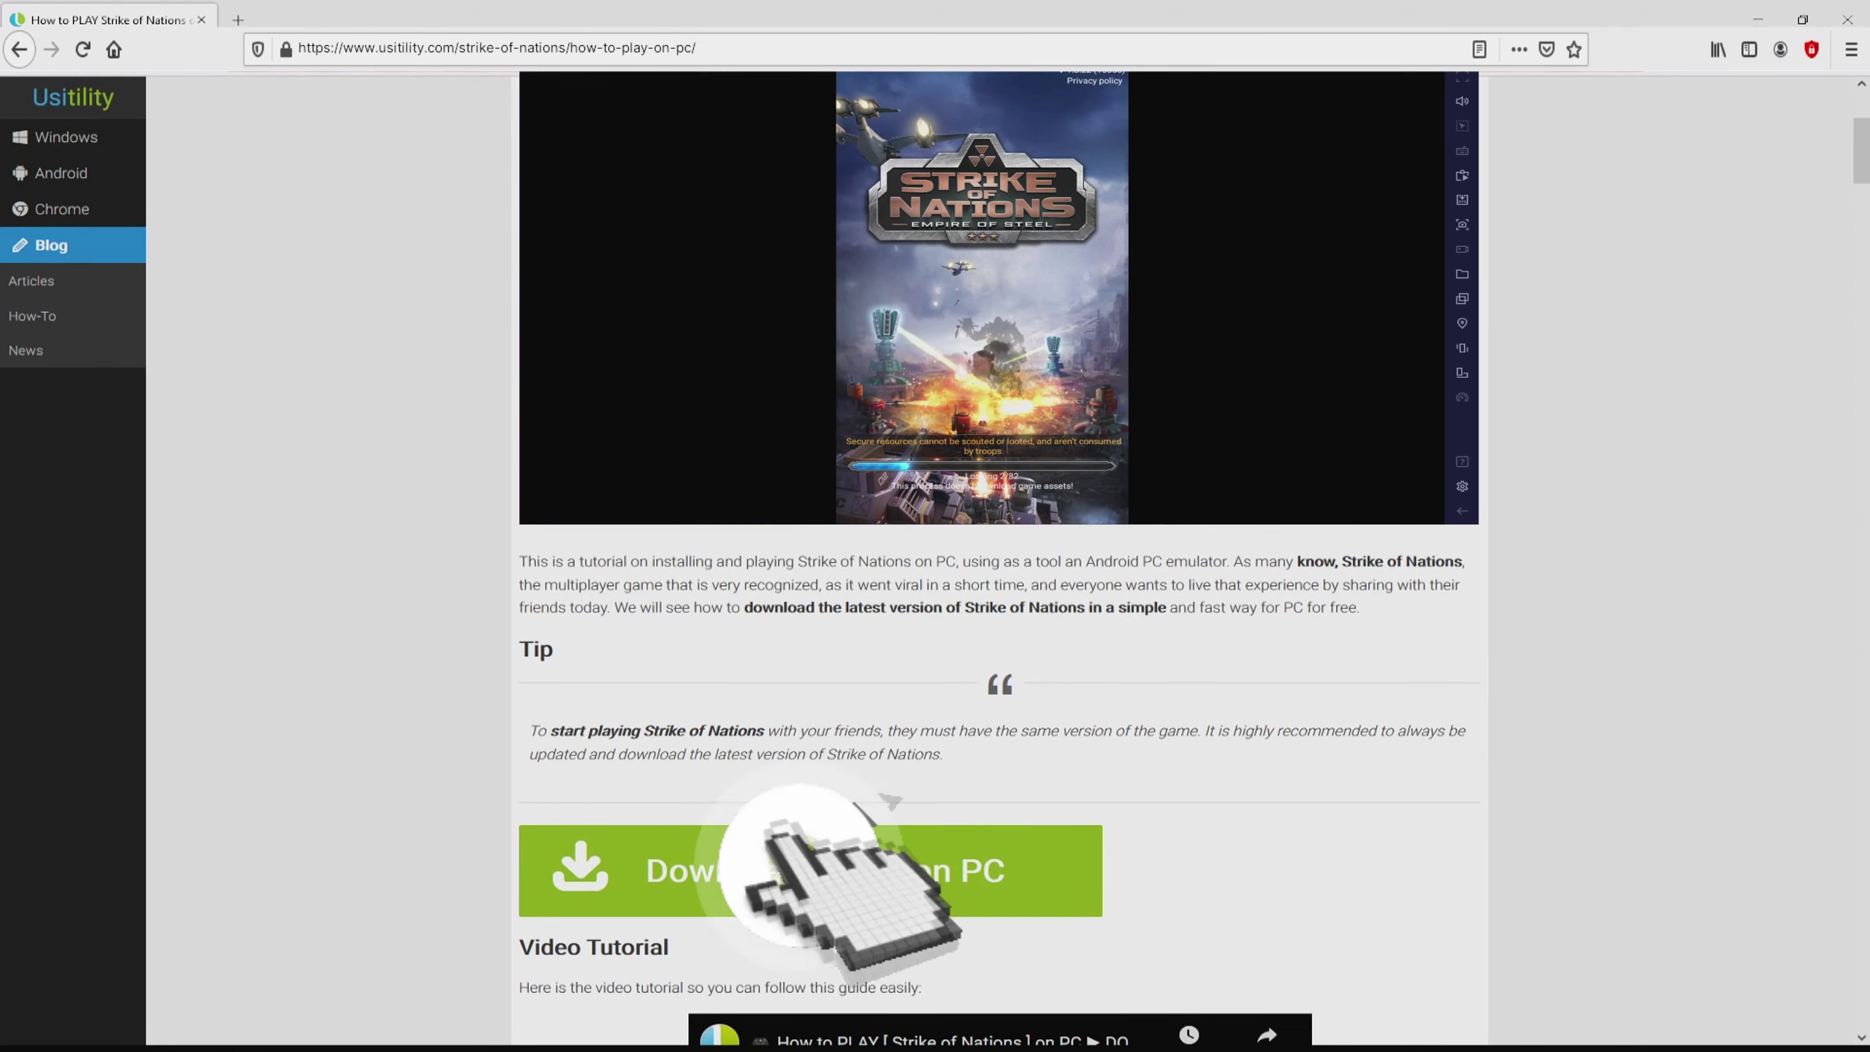
{"action": "left_click", "coordinate": [810, 869]}
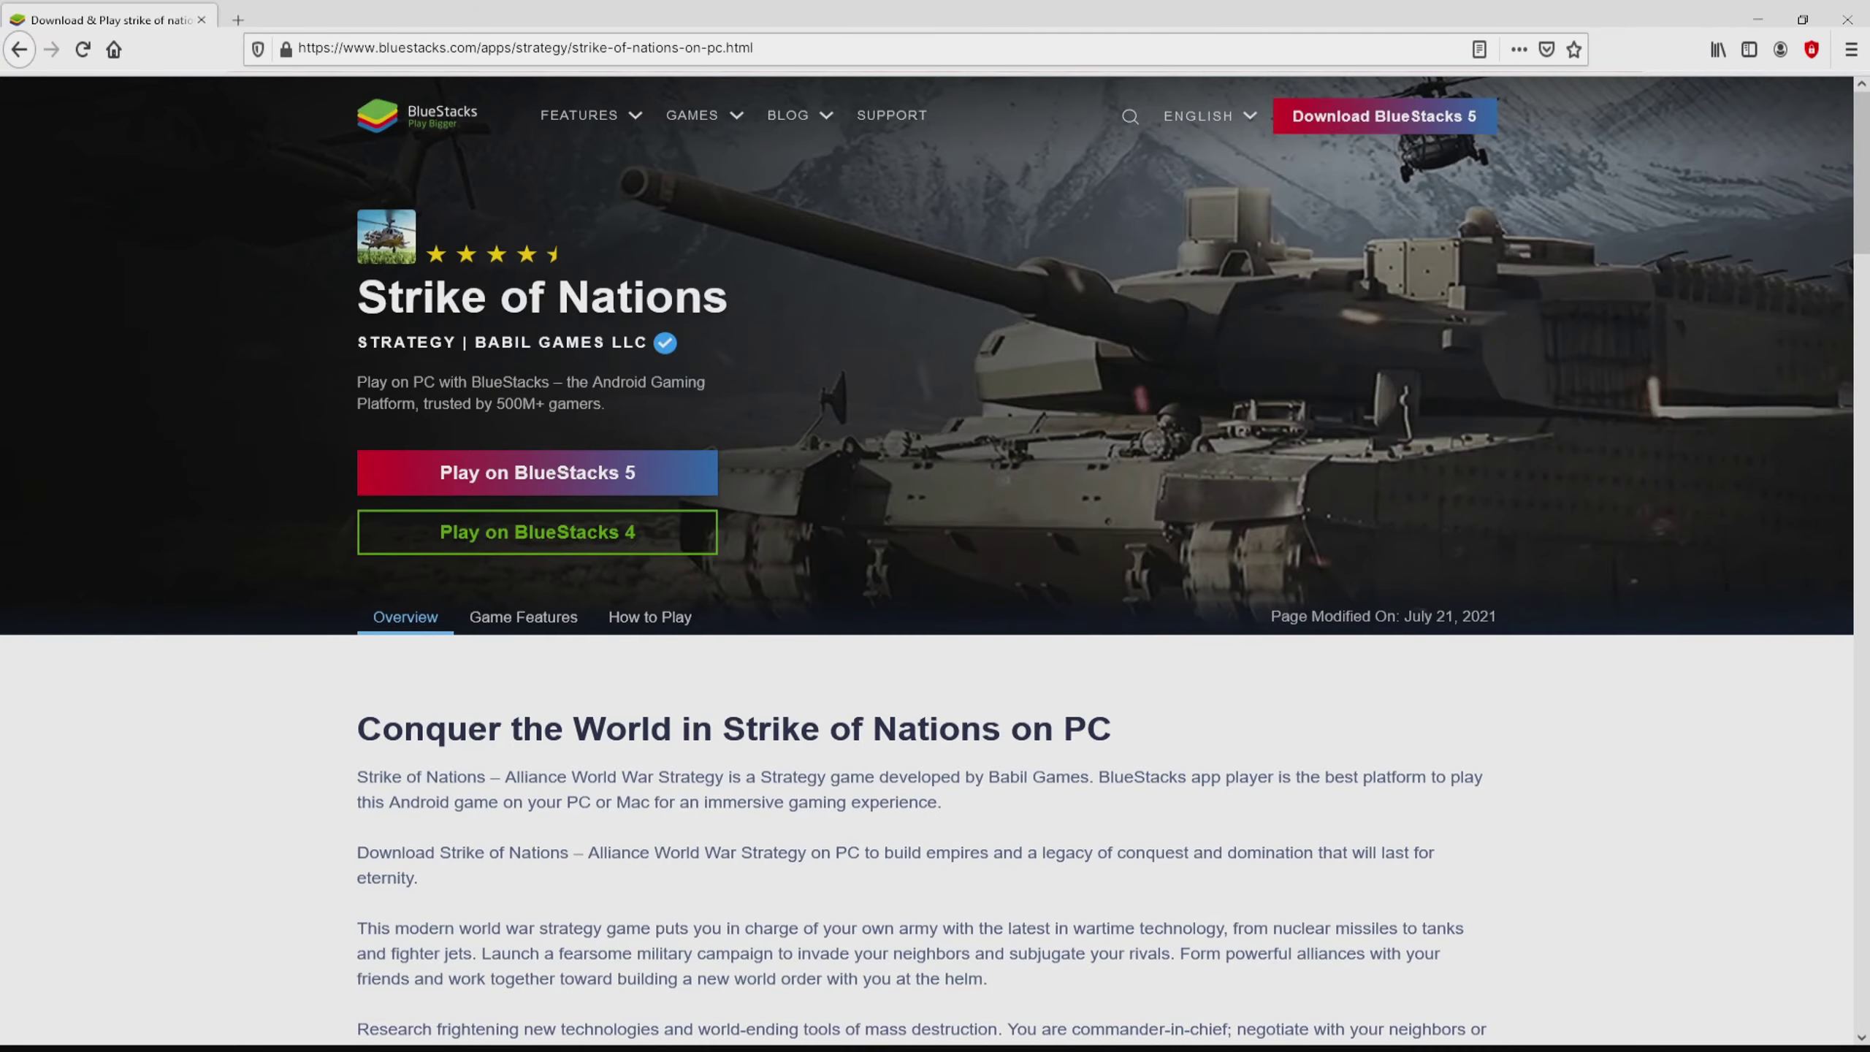
{"action": "scroll", "coordinate": [935, 559], "scroll_direction": "down", "scroll_amount": 20}
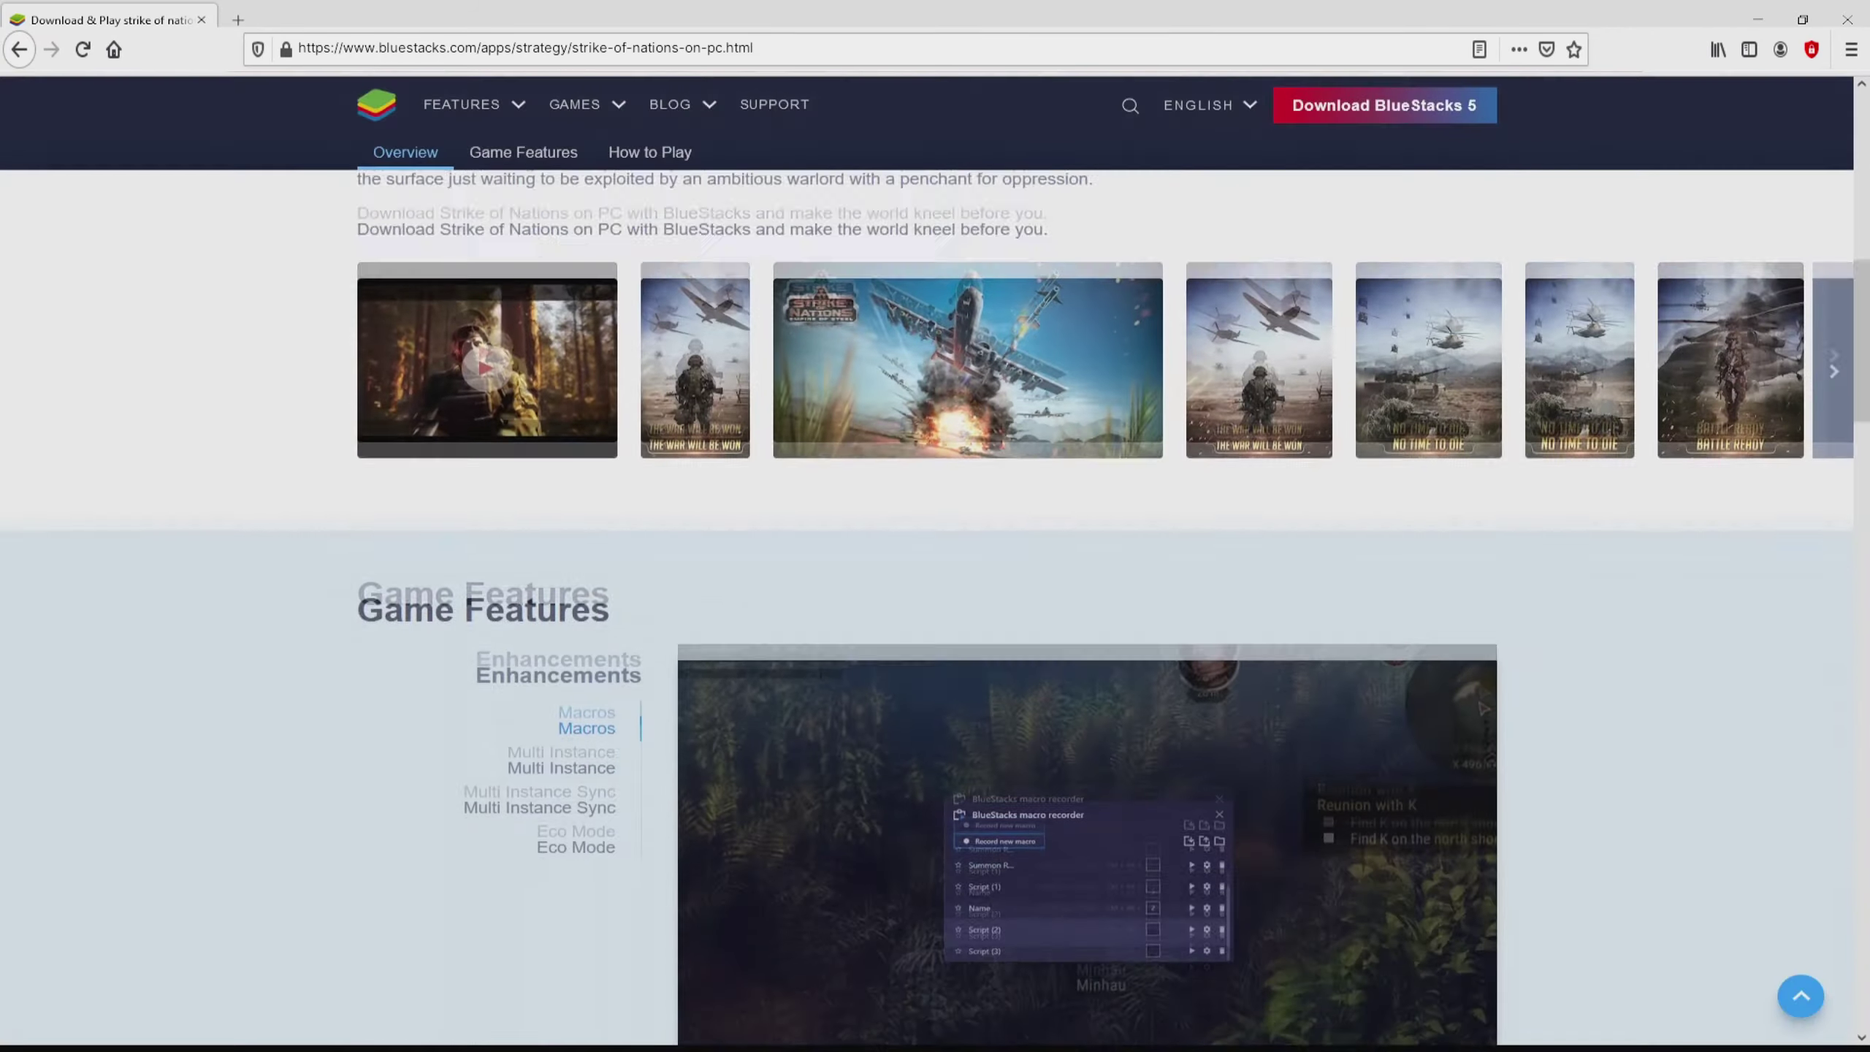
{"action": "scroll", "coordinate": [935, 560], "scroll_direction": "down", "scroll_amount": 10}
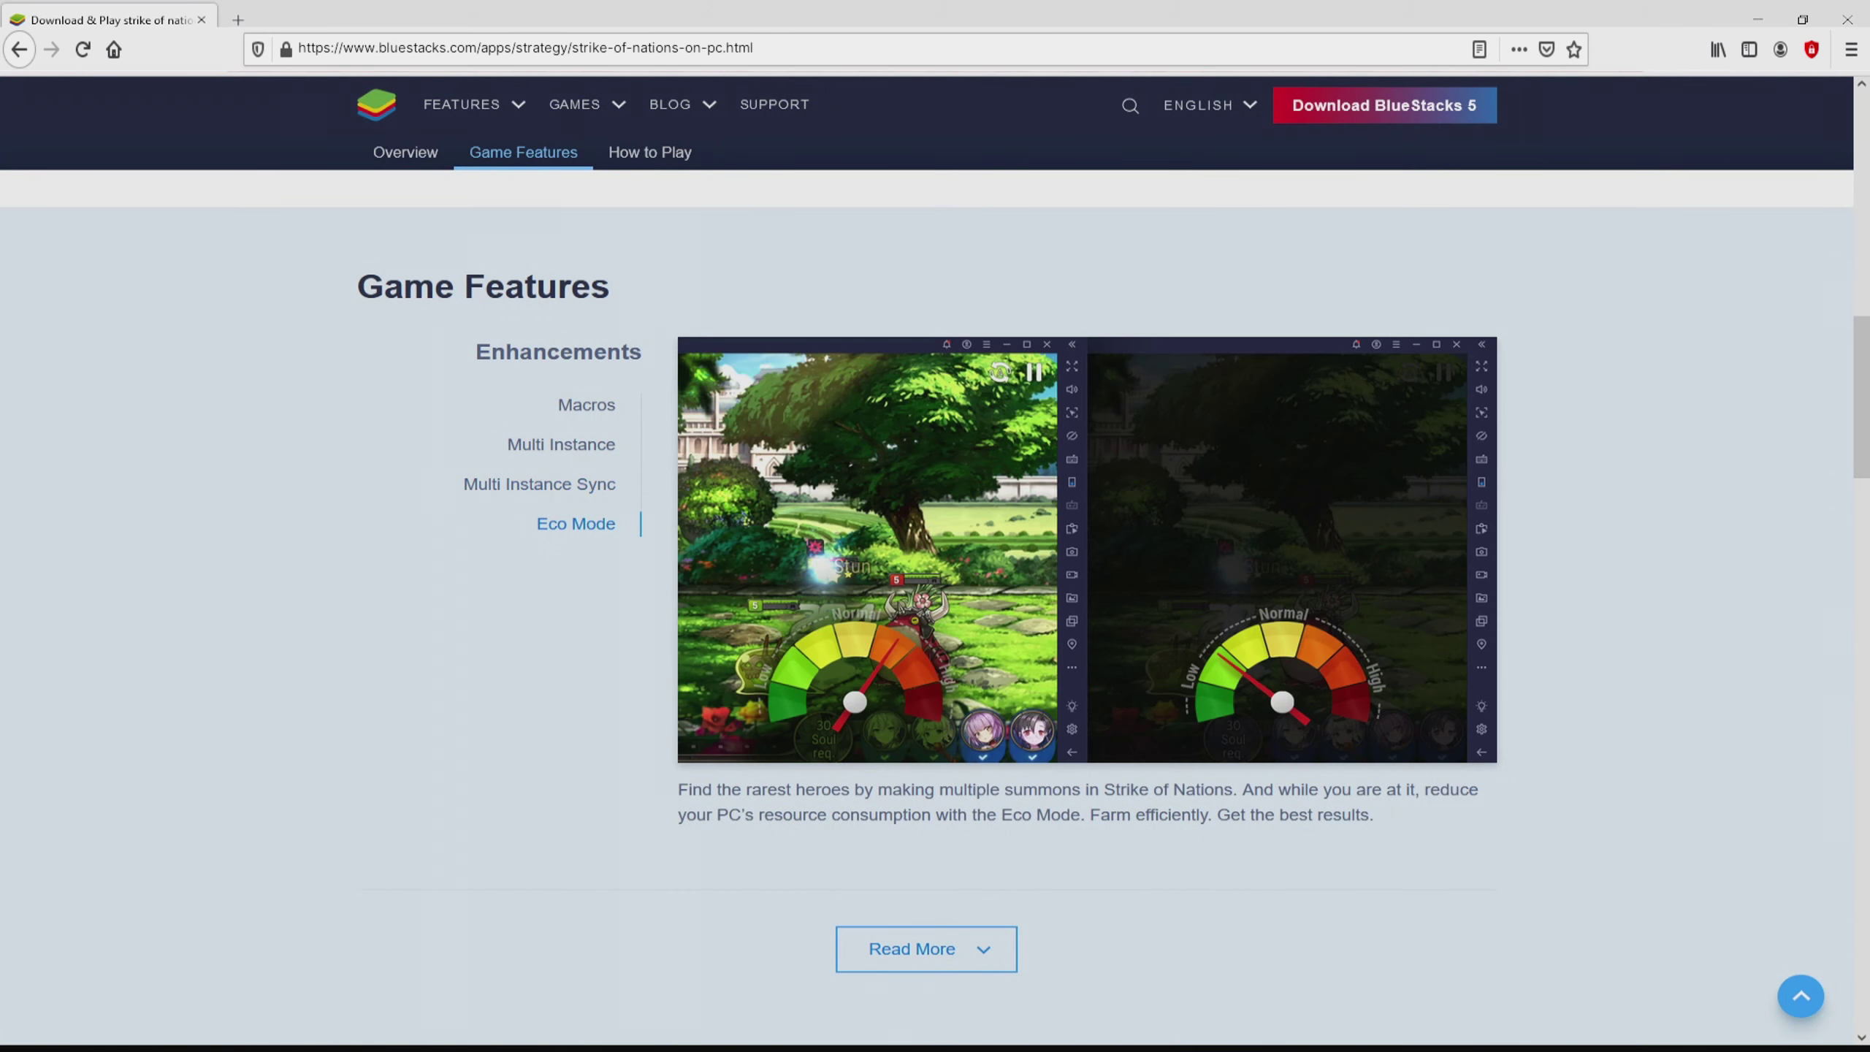
{"action": "key", "text": "Home"}
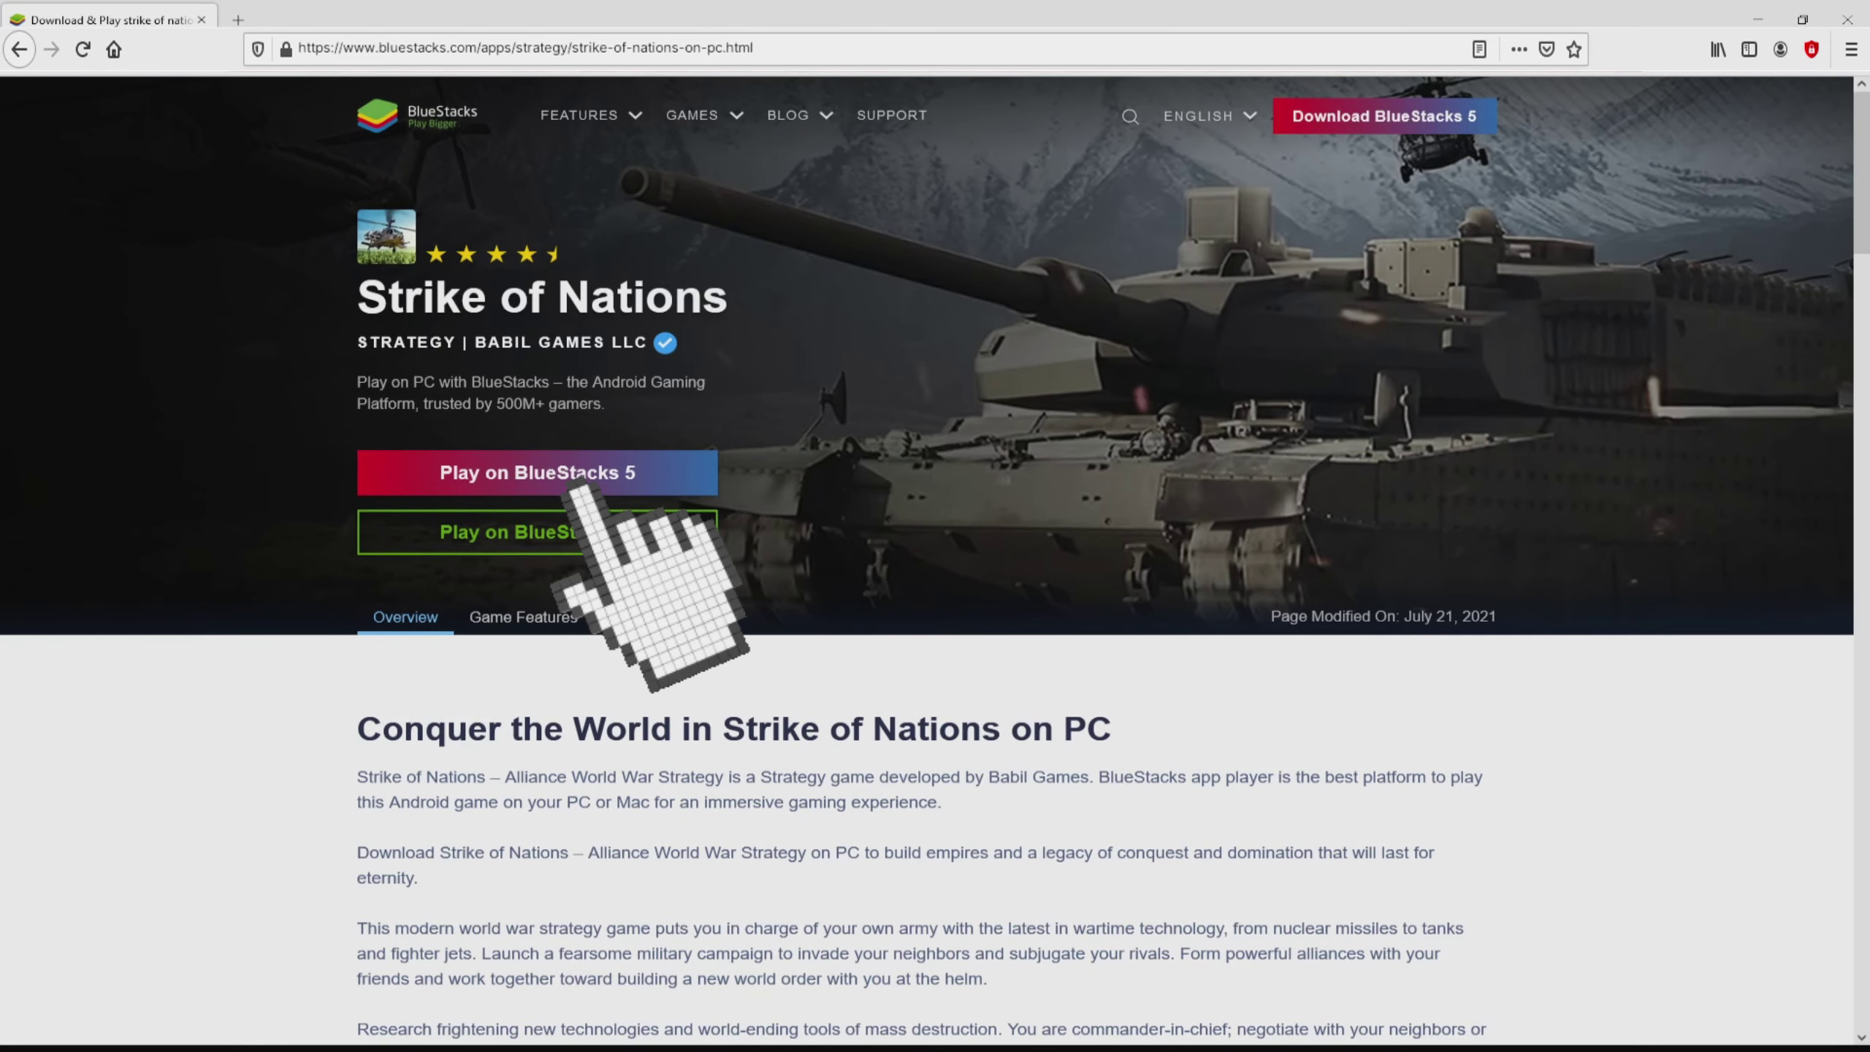
{"action": "left_click", "coordinate": [589, 472]}
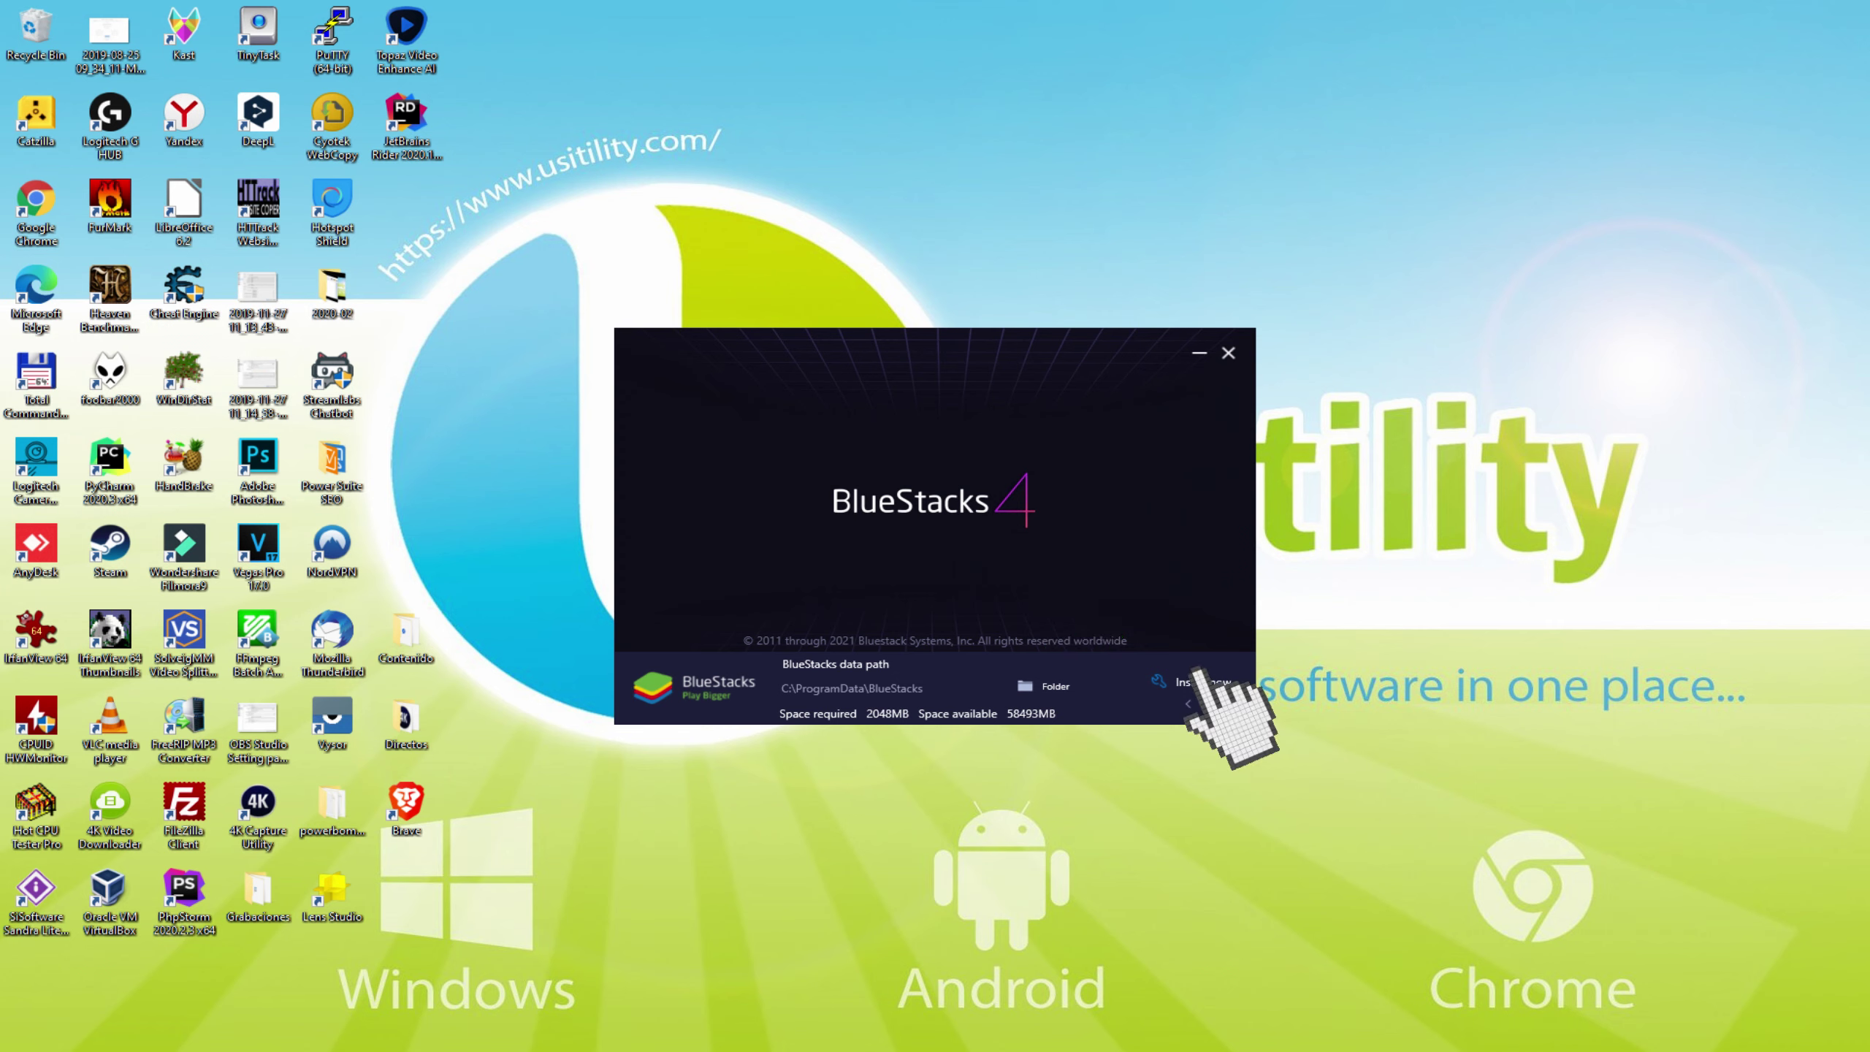
- Leave the installer's data path options and start the BlueStacks installation
{"action": "left_click", "coordinate": [1188, 701]}
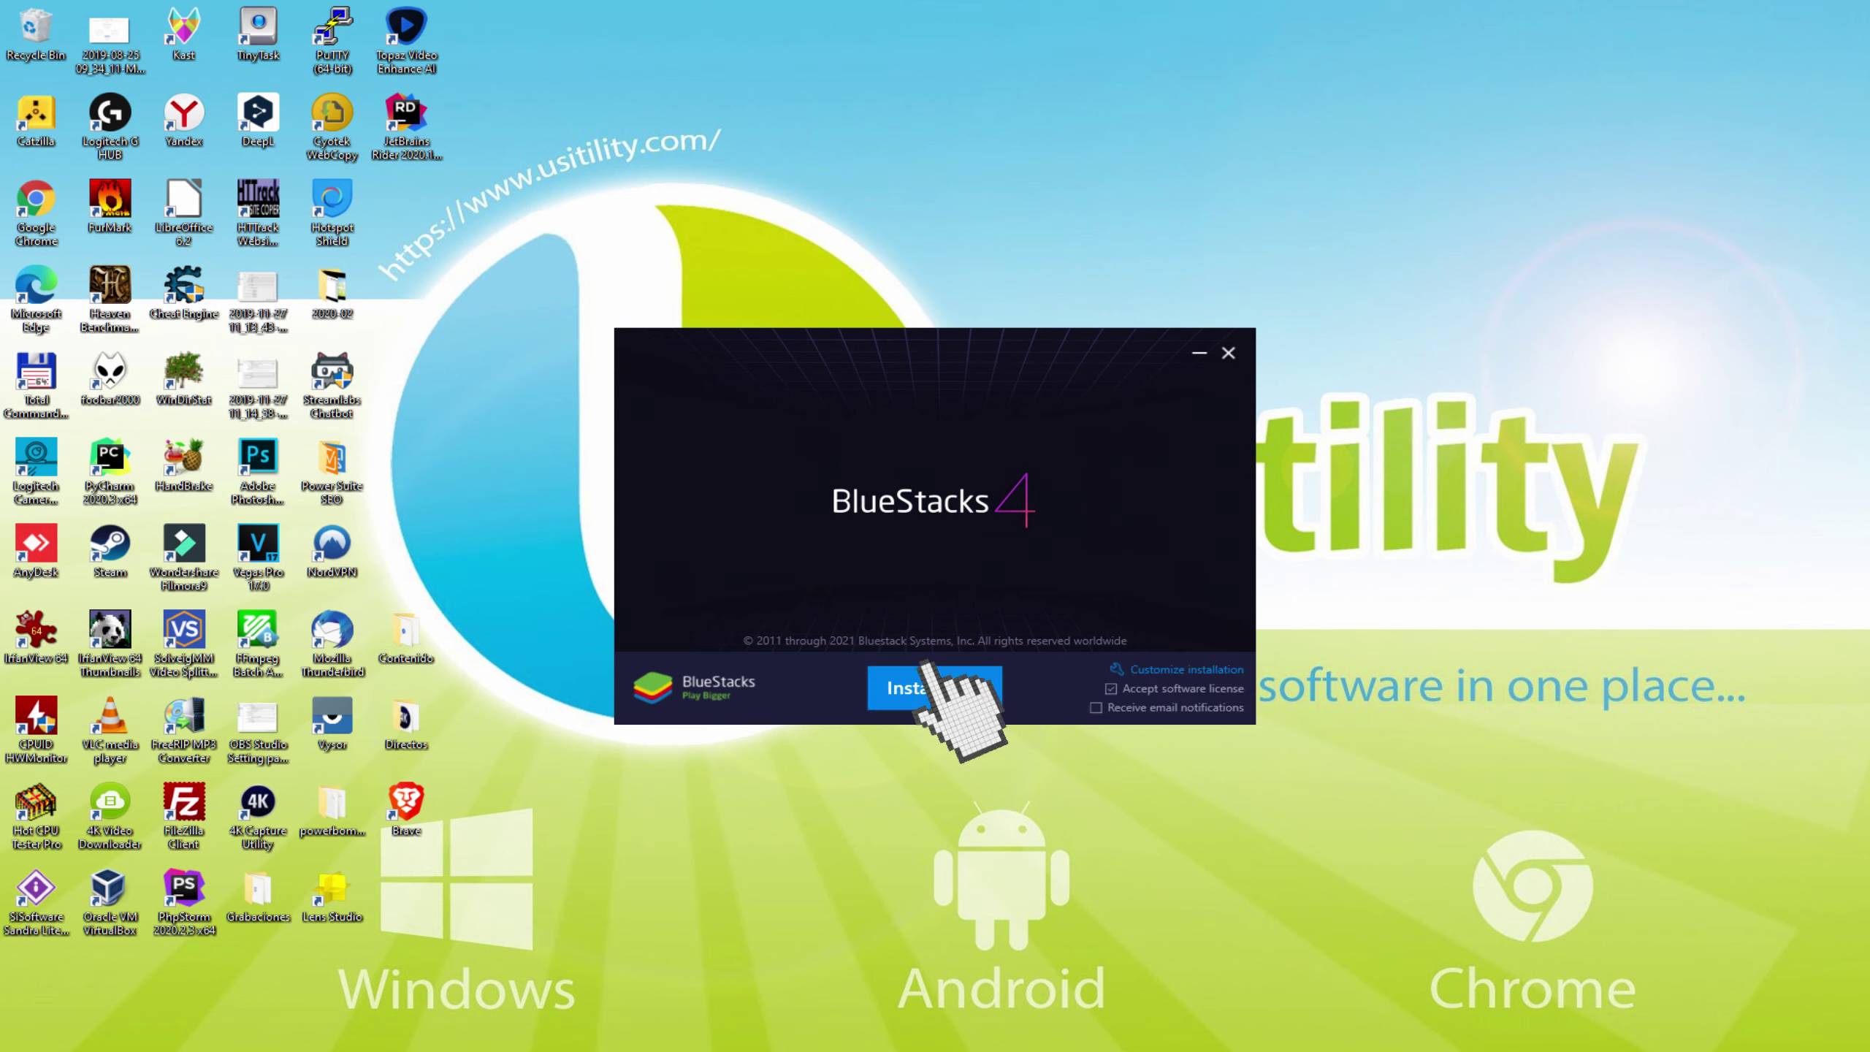
{"action": "left_click", "coordinate": [934, 687]}
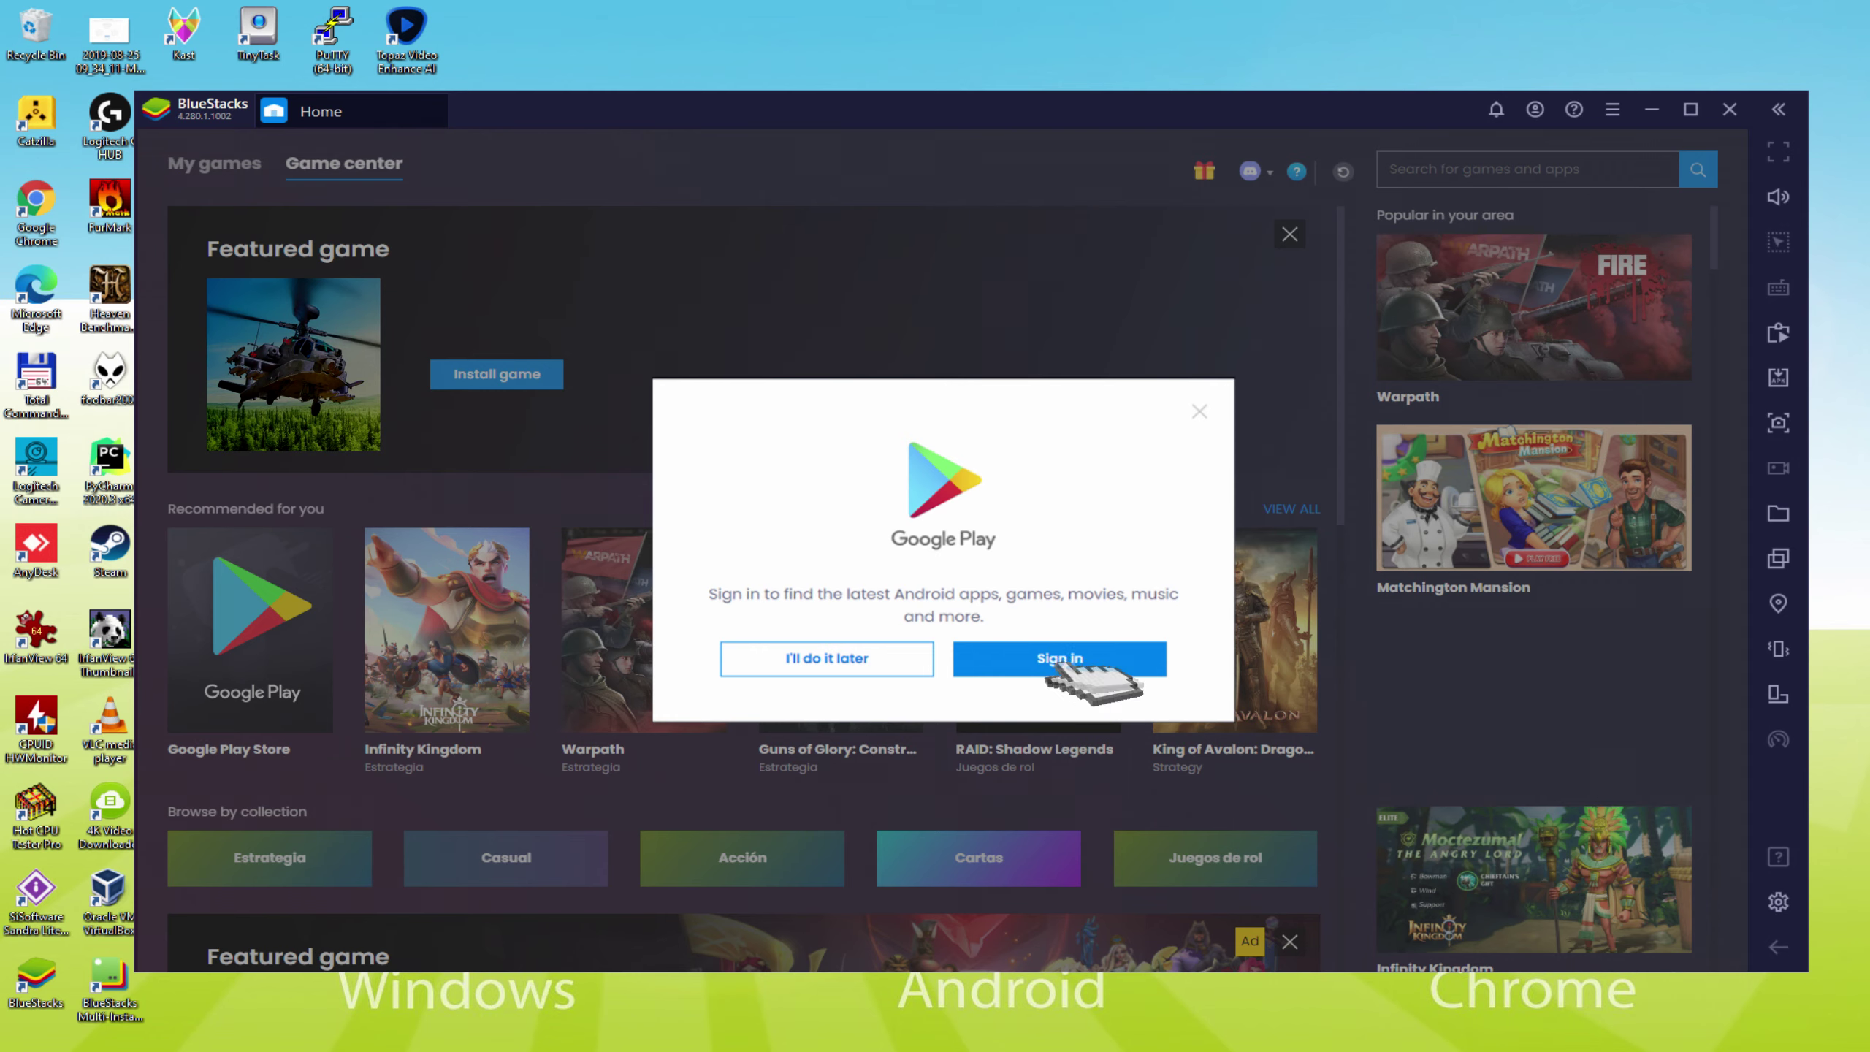
- Sign in to Google Play, agree to the terms, accept Google Services with Google Drive backup off, and return to the home screen
{"action": "left_click", "coordinate": [1097, 660]}
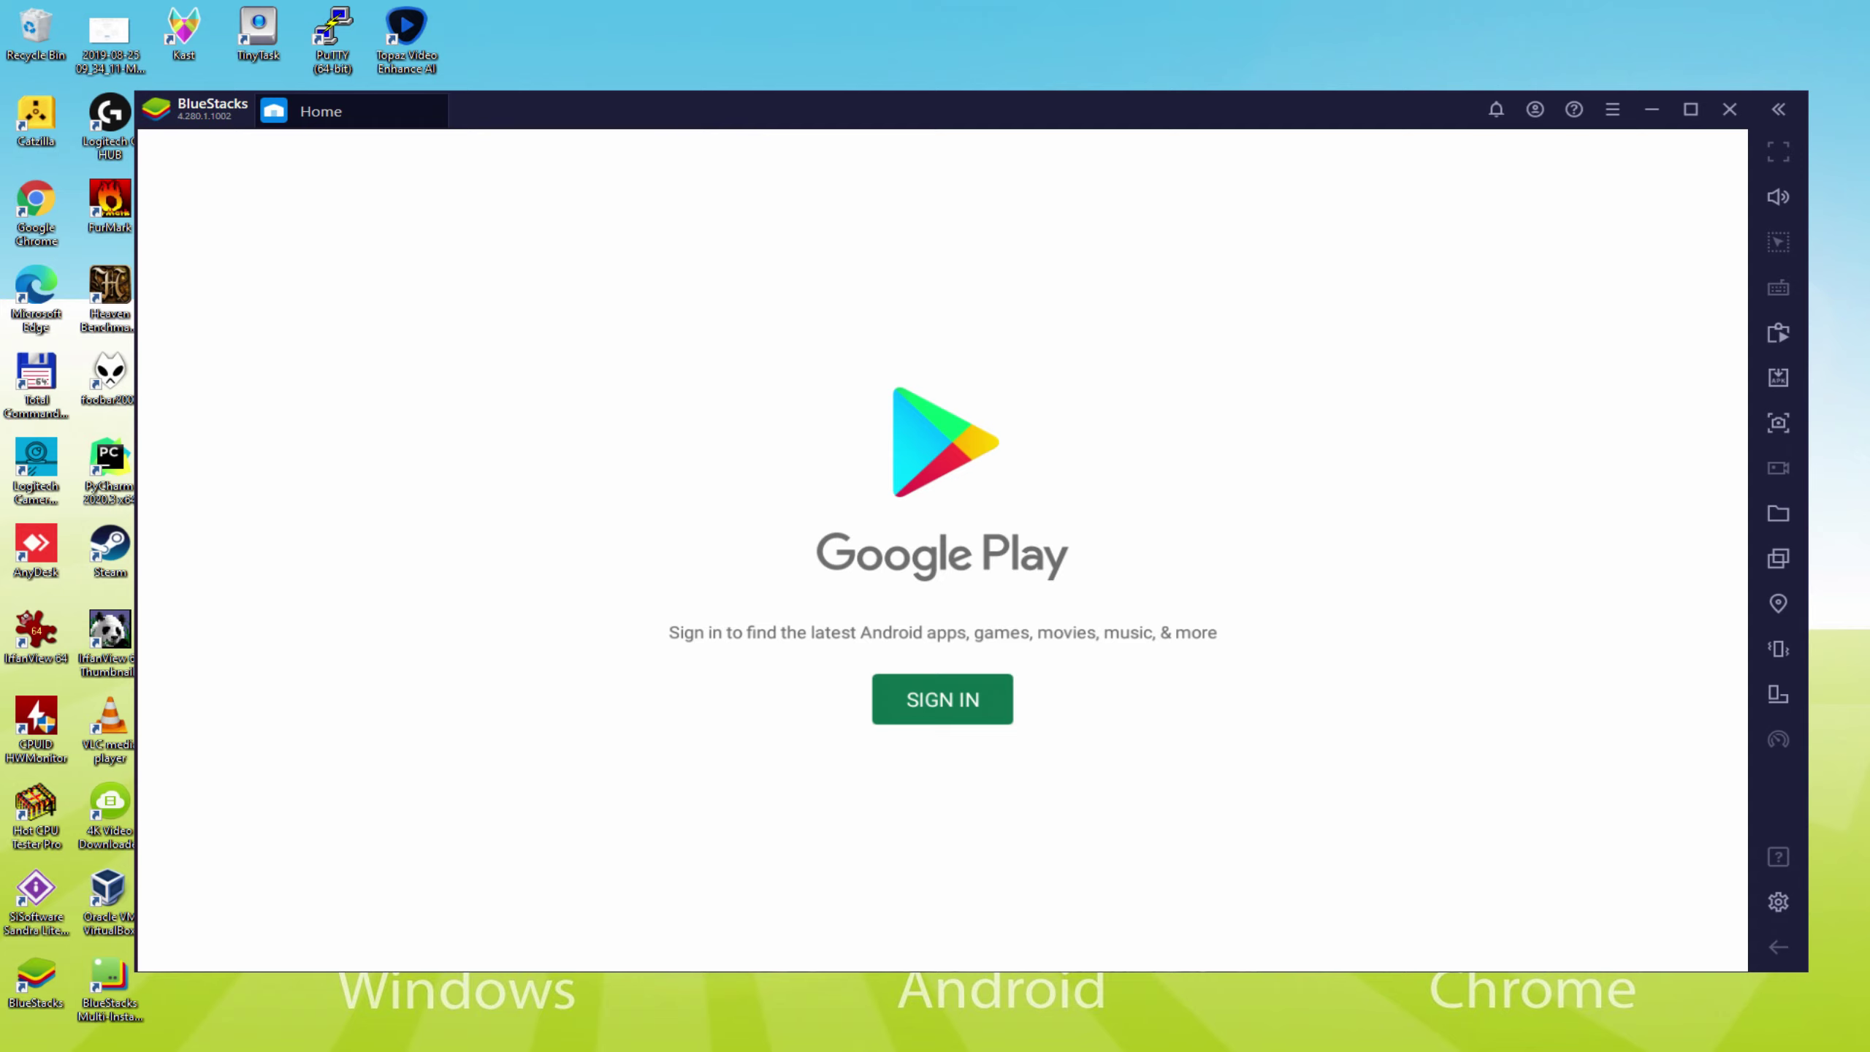
{"action": "left_click", "coordinate": [942, 699]}
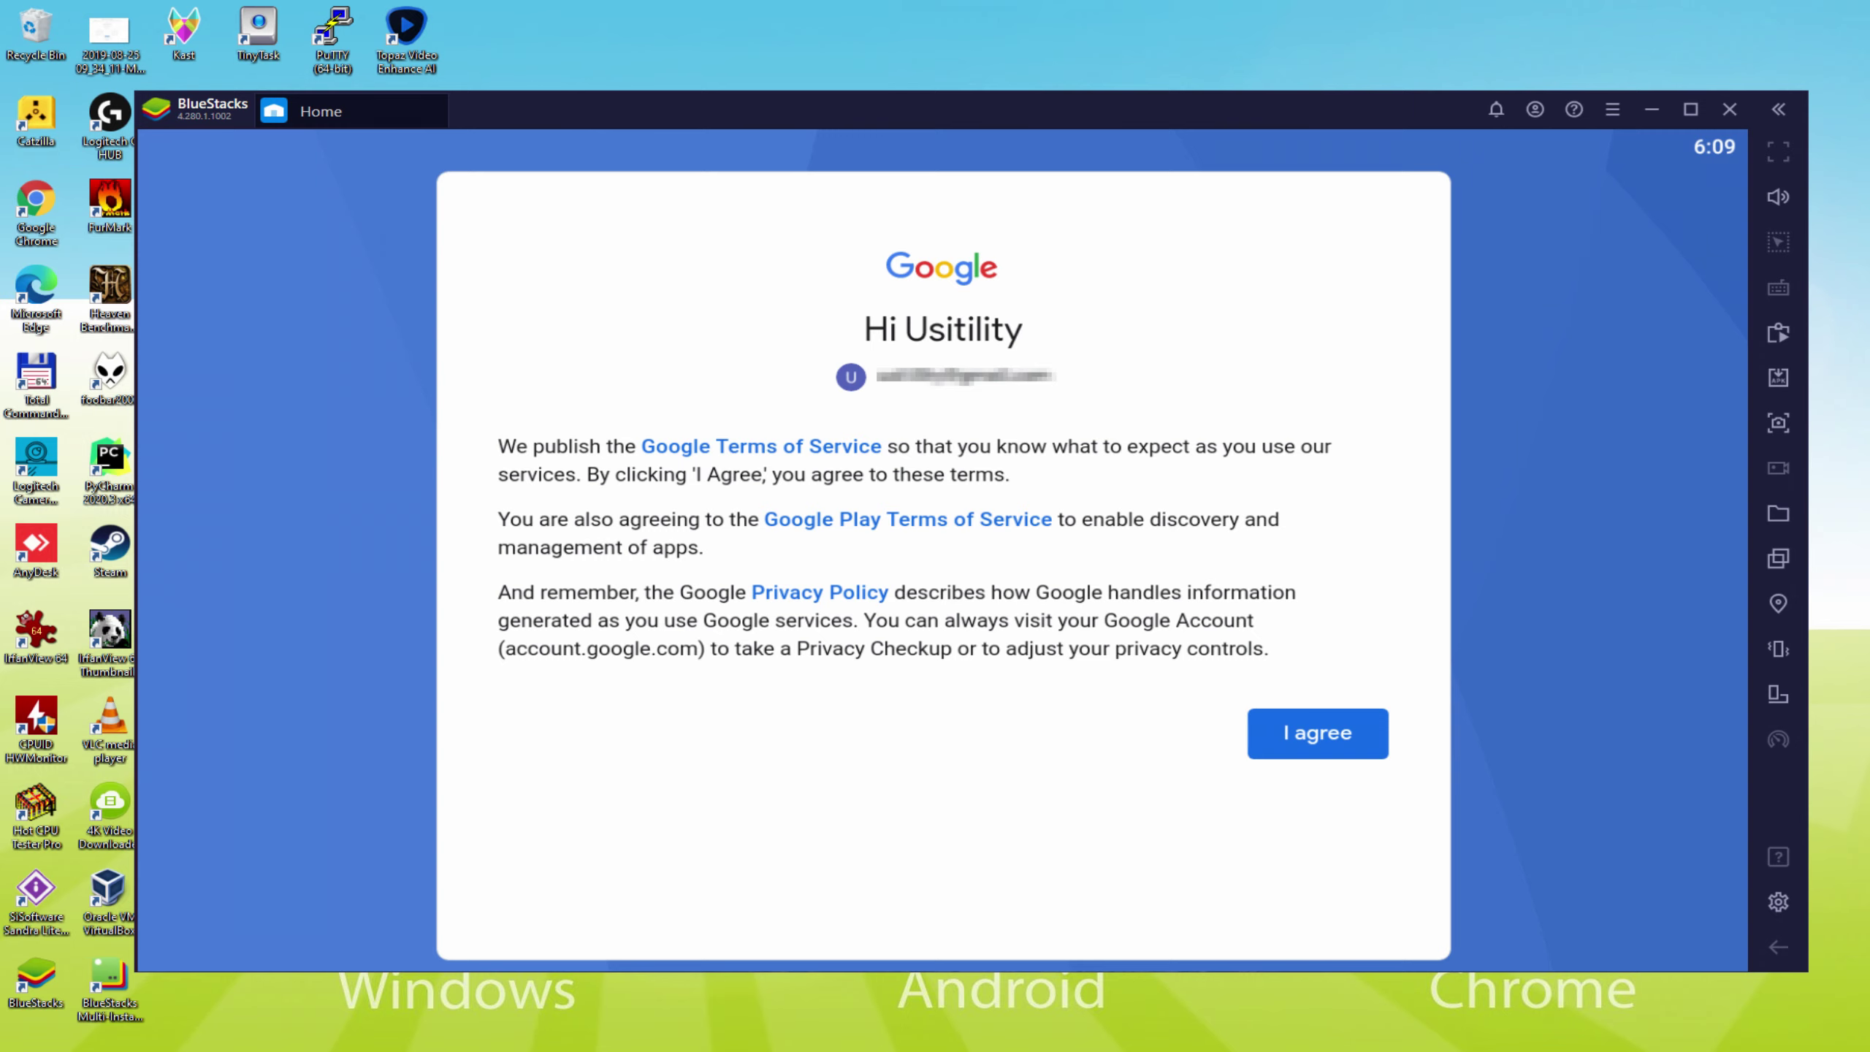
{"action": "left_click", "coordinate": [1318, 733]}
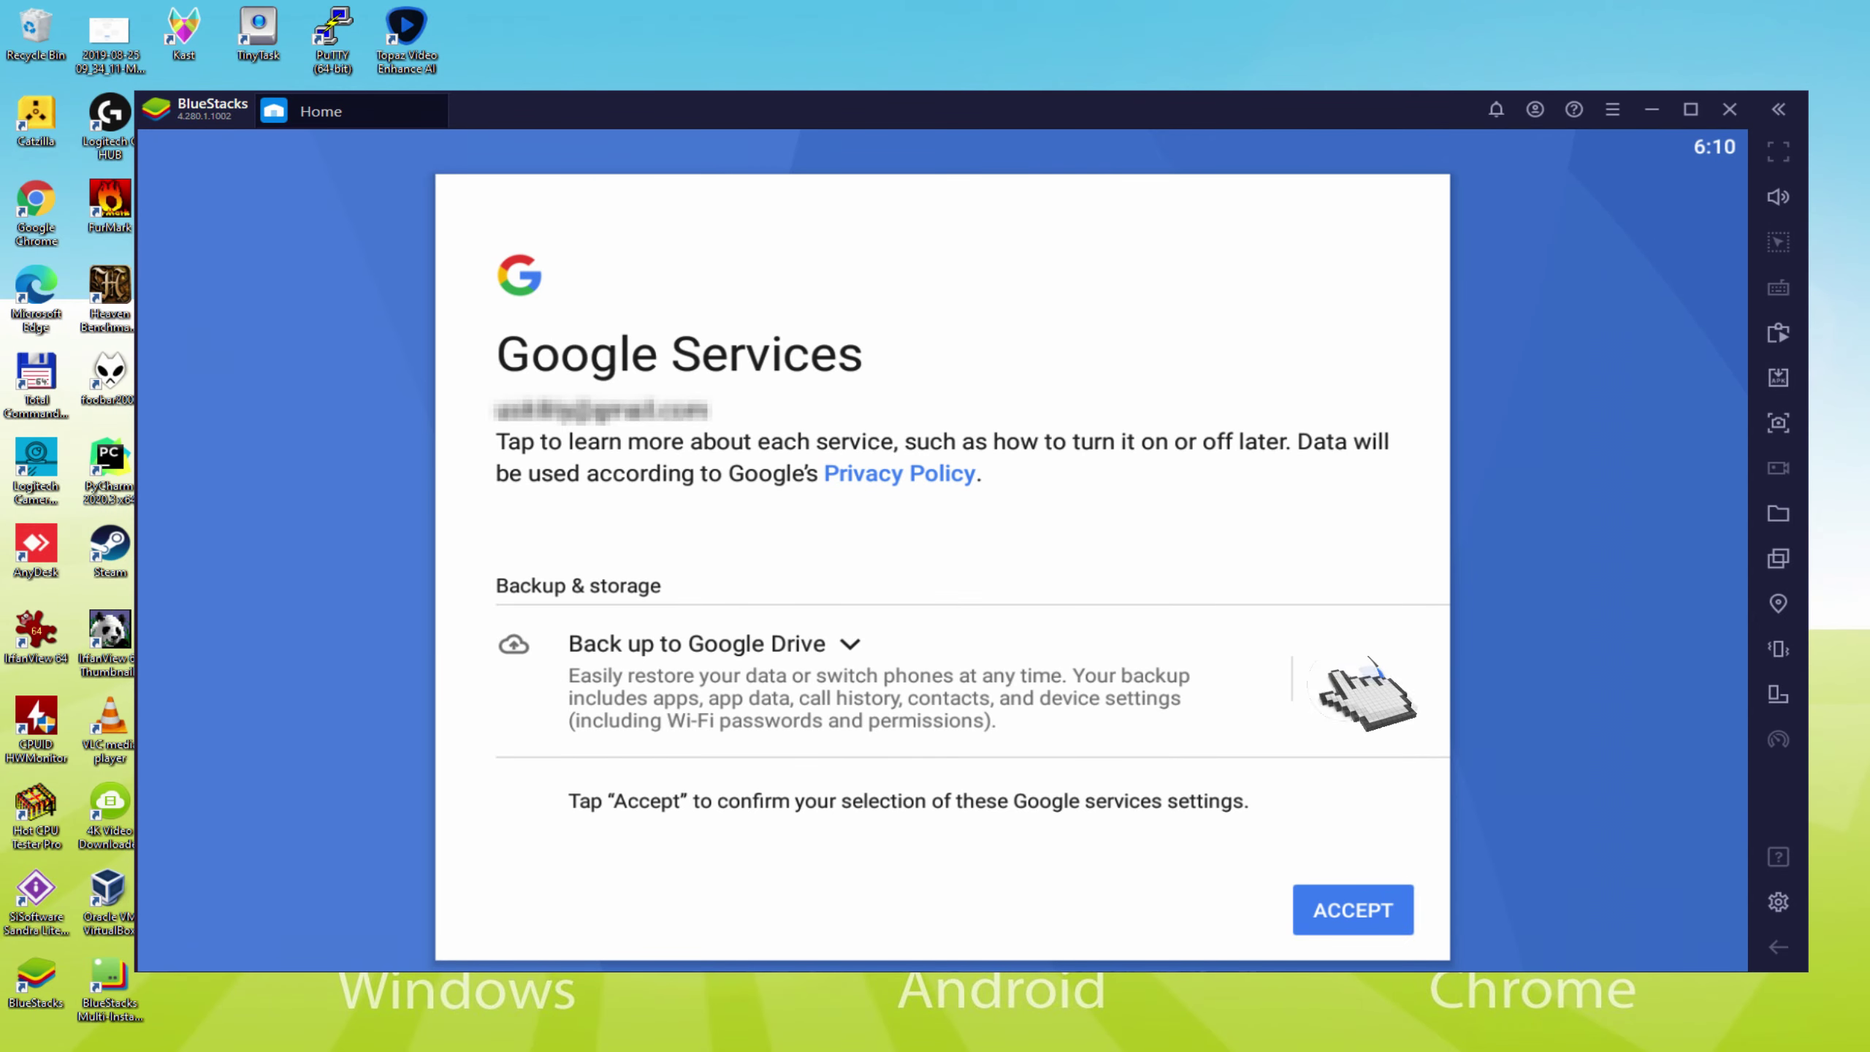
{"action": "left_click", "coordinate": [1336, 675]}
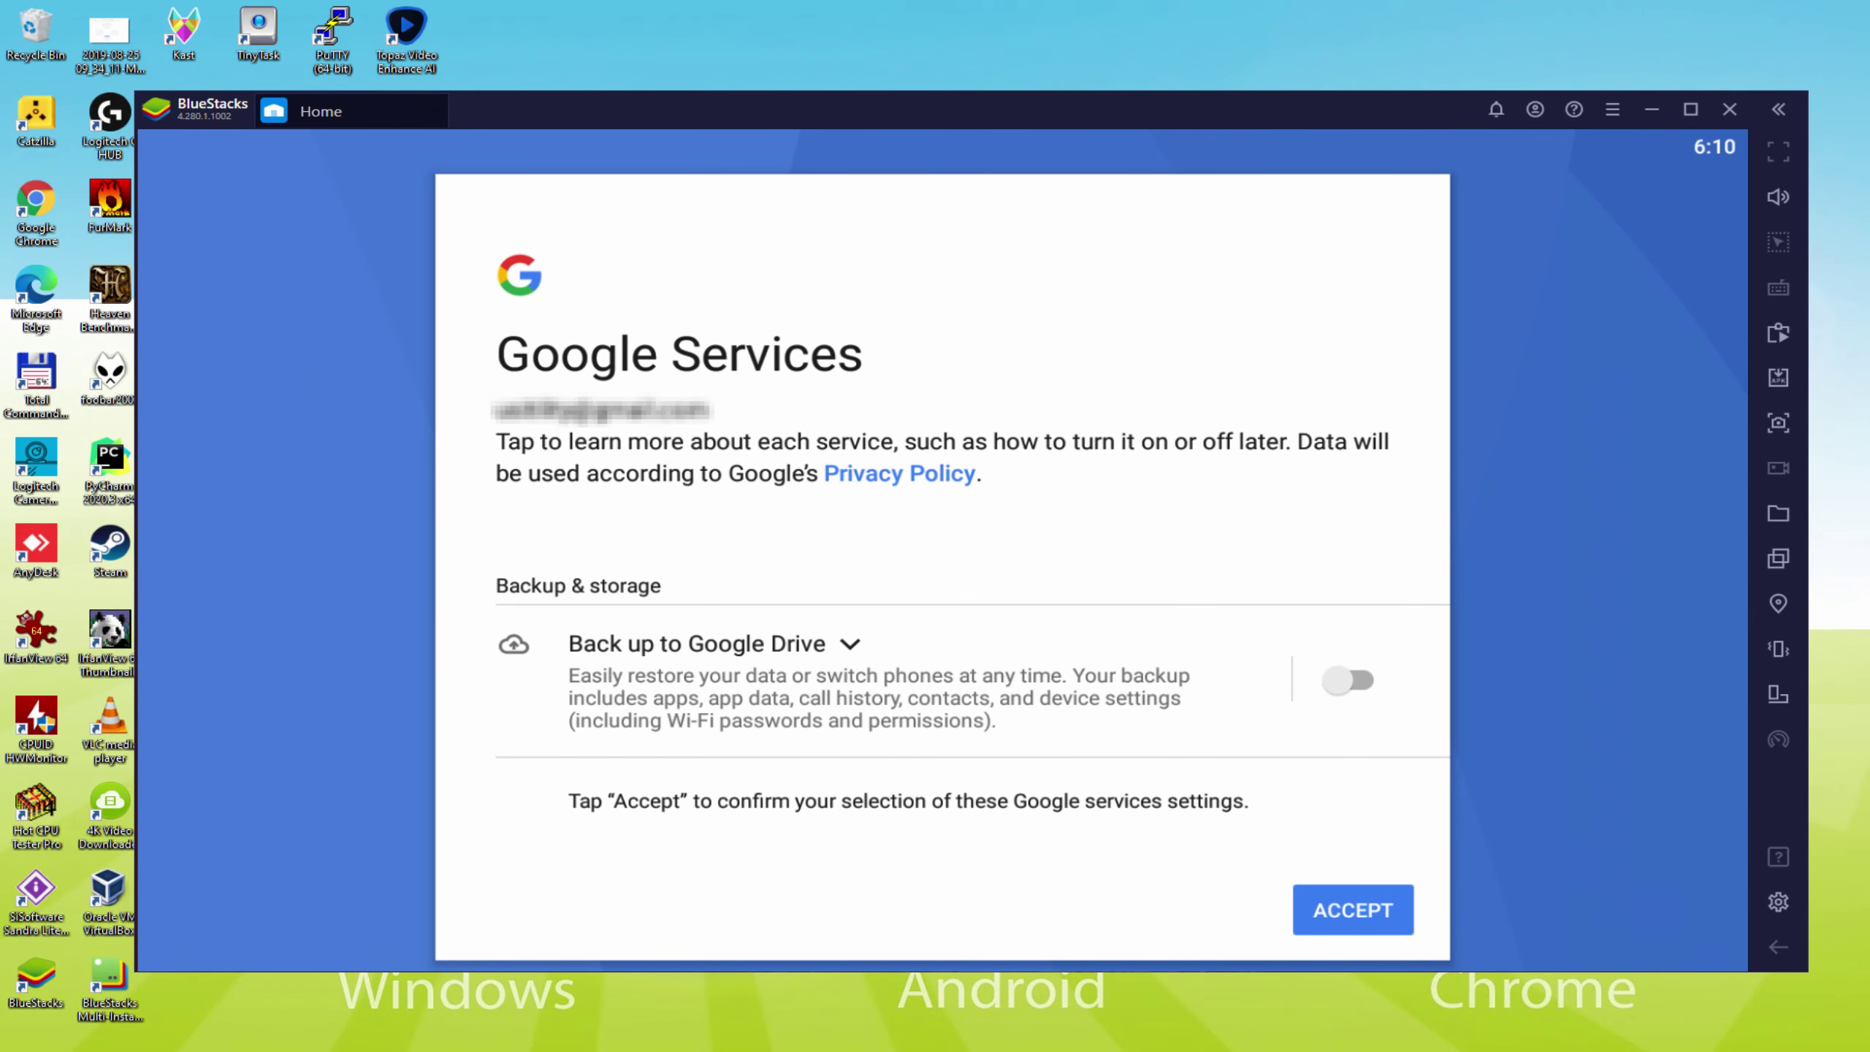
{"action": "left_click", "coordinate": [1347, 907]}
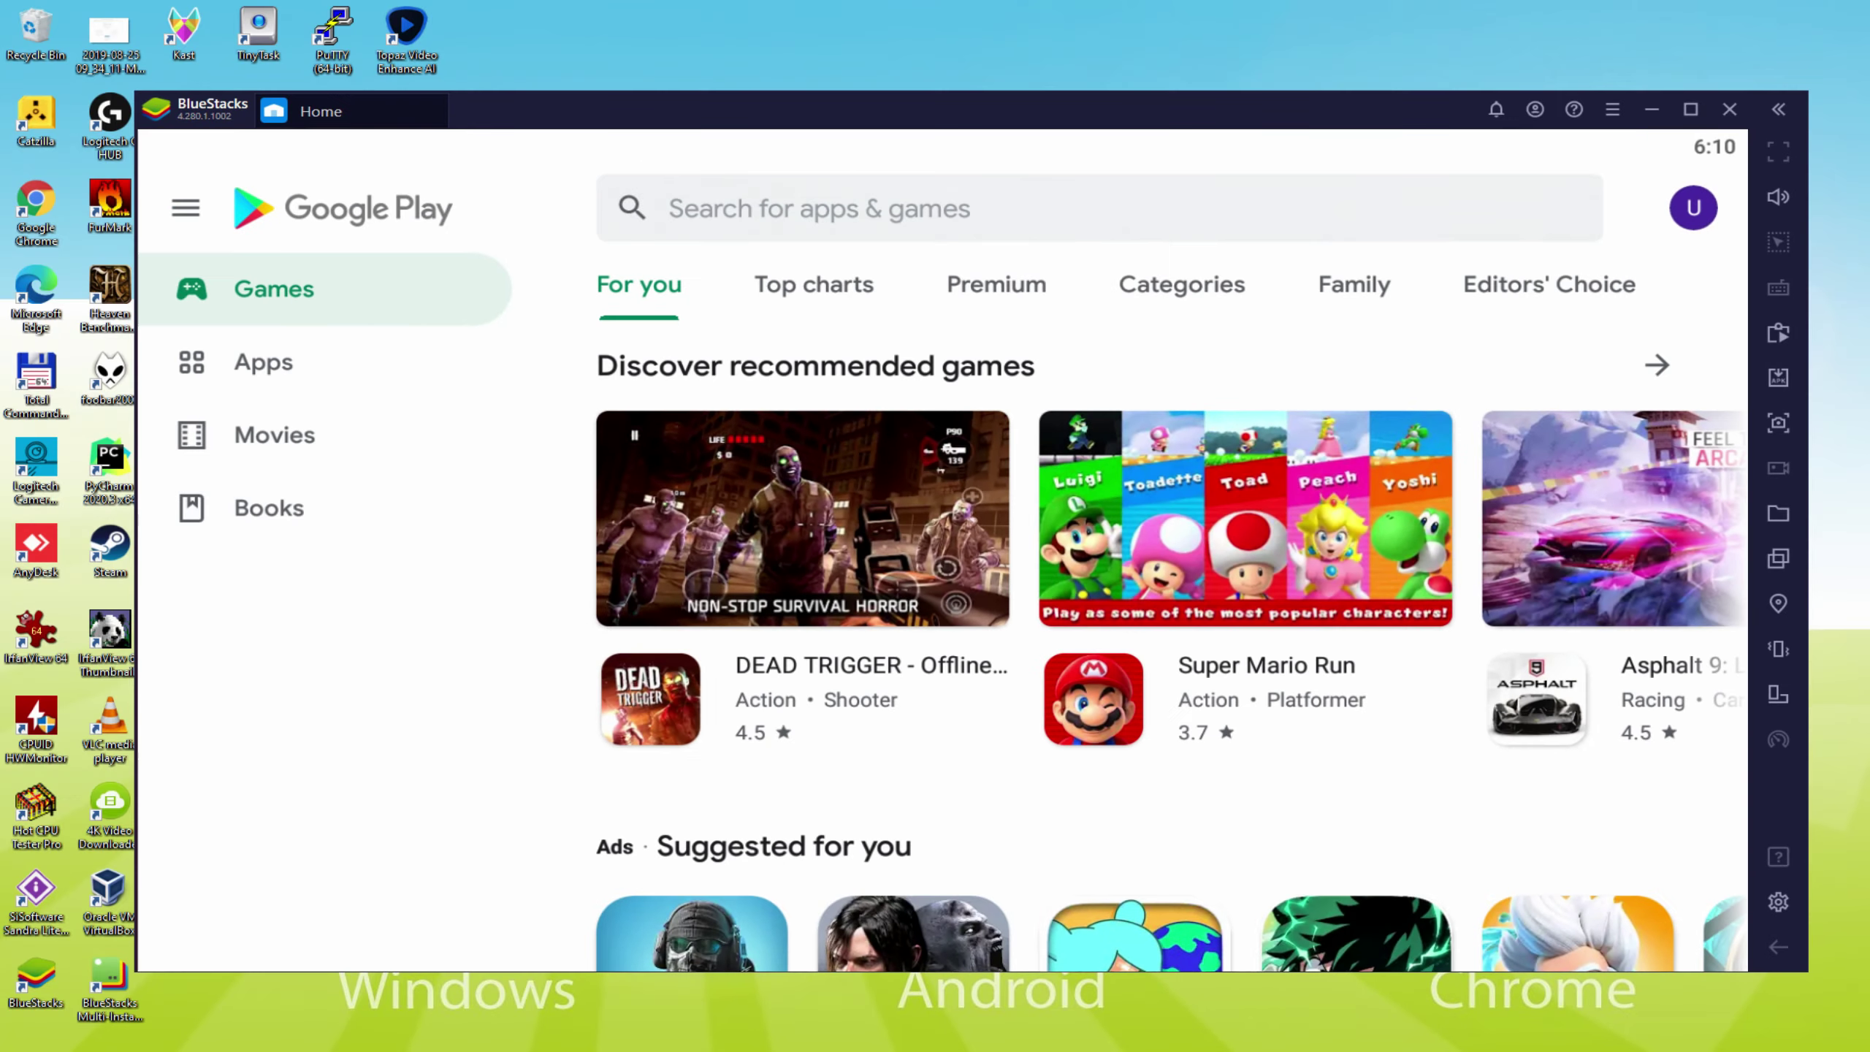
{"action": "key", "text": "Escape"}
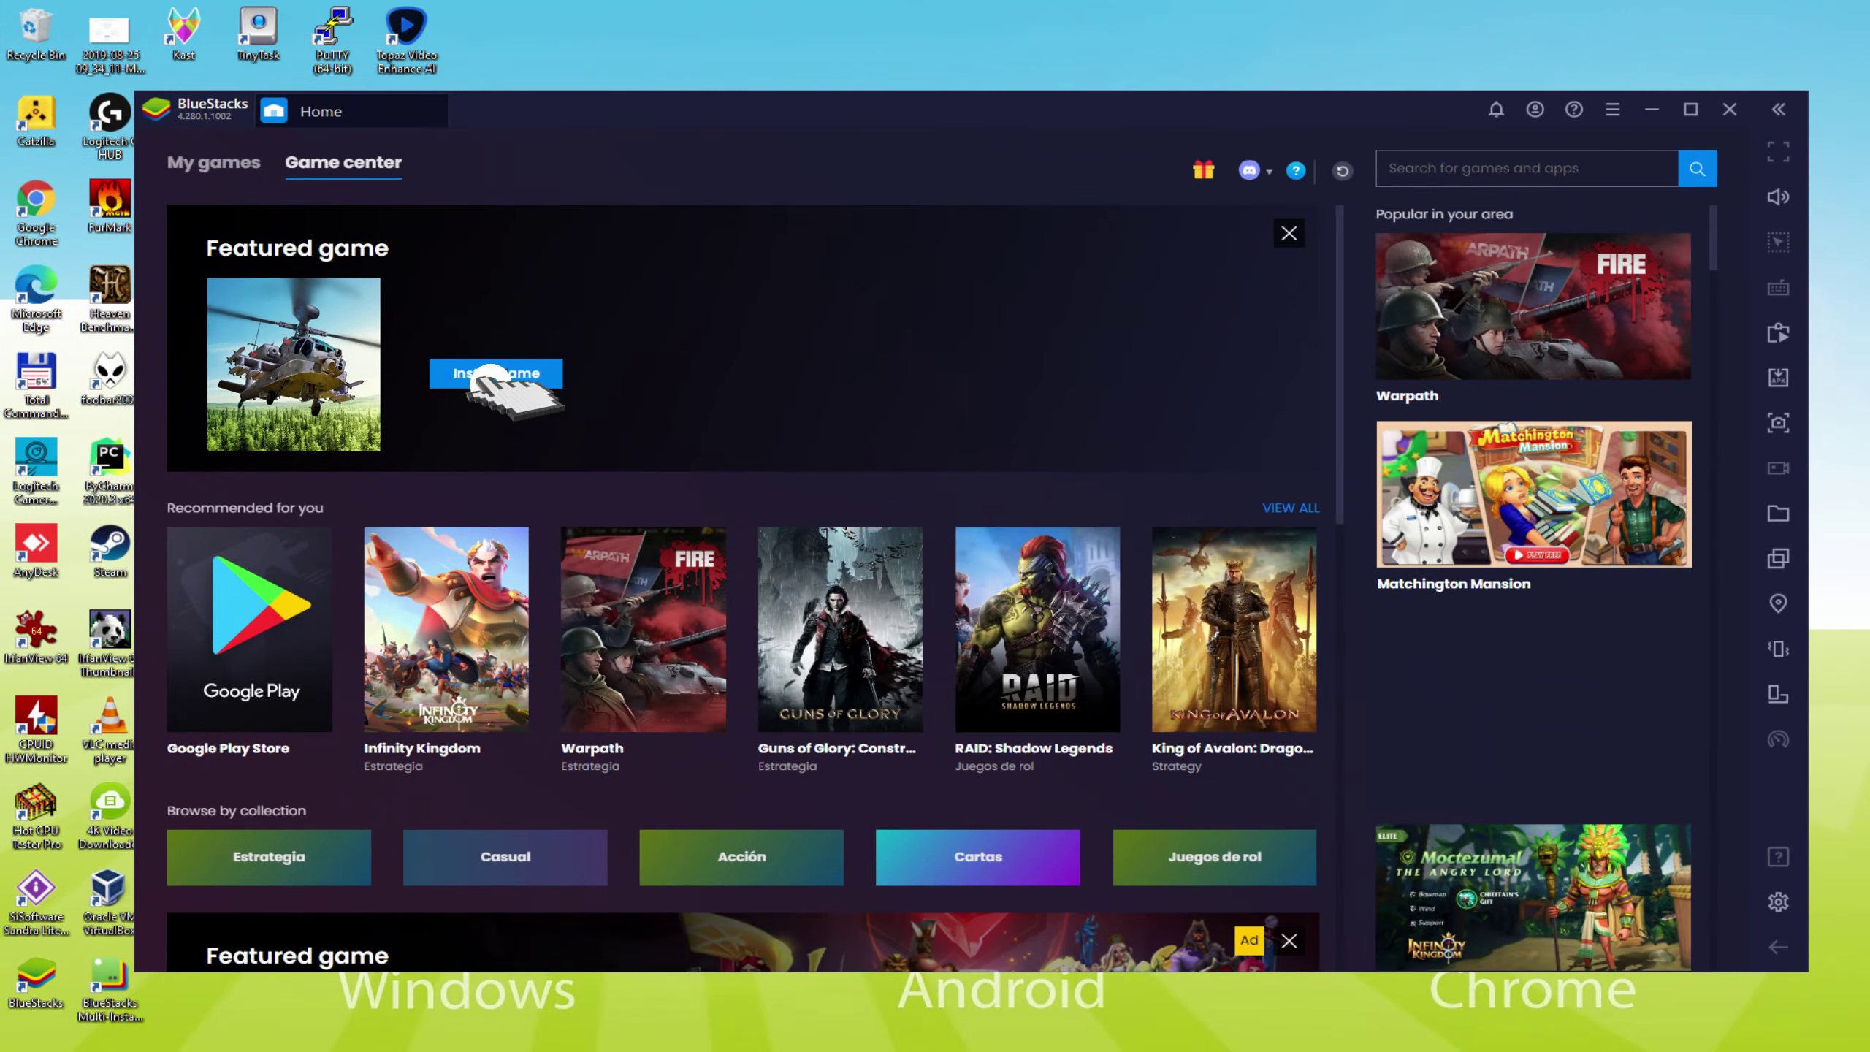
- Install the featured game Strike of Nations from its Google Play page and launch it from the installed games
{"action": "left_click", "coordinate": [482, 372]}
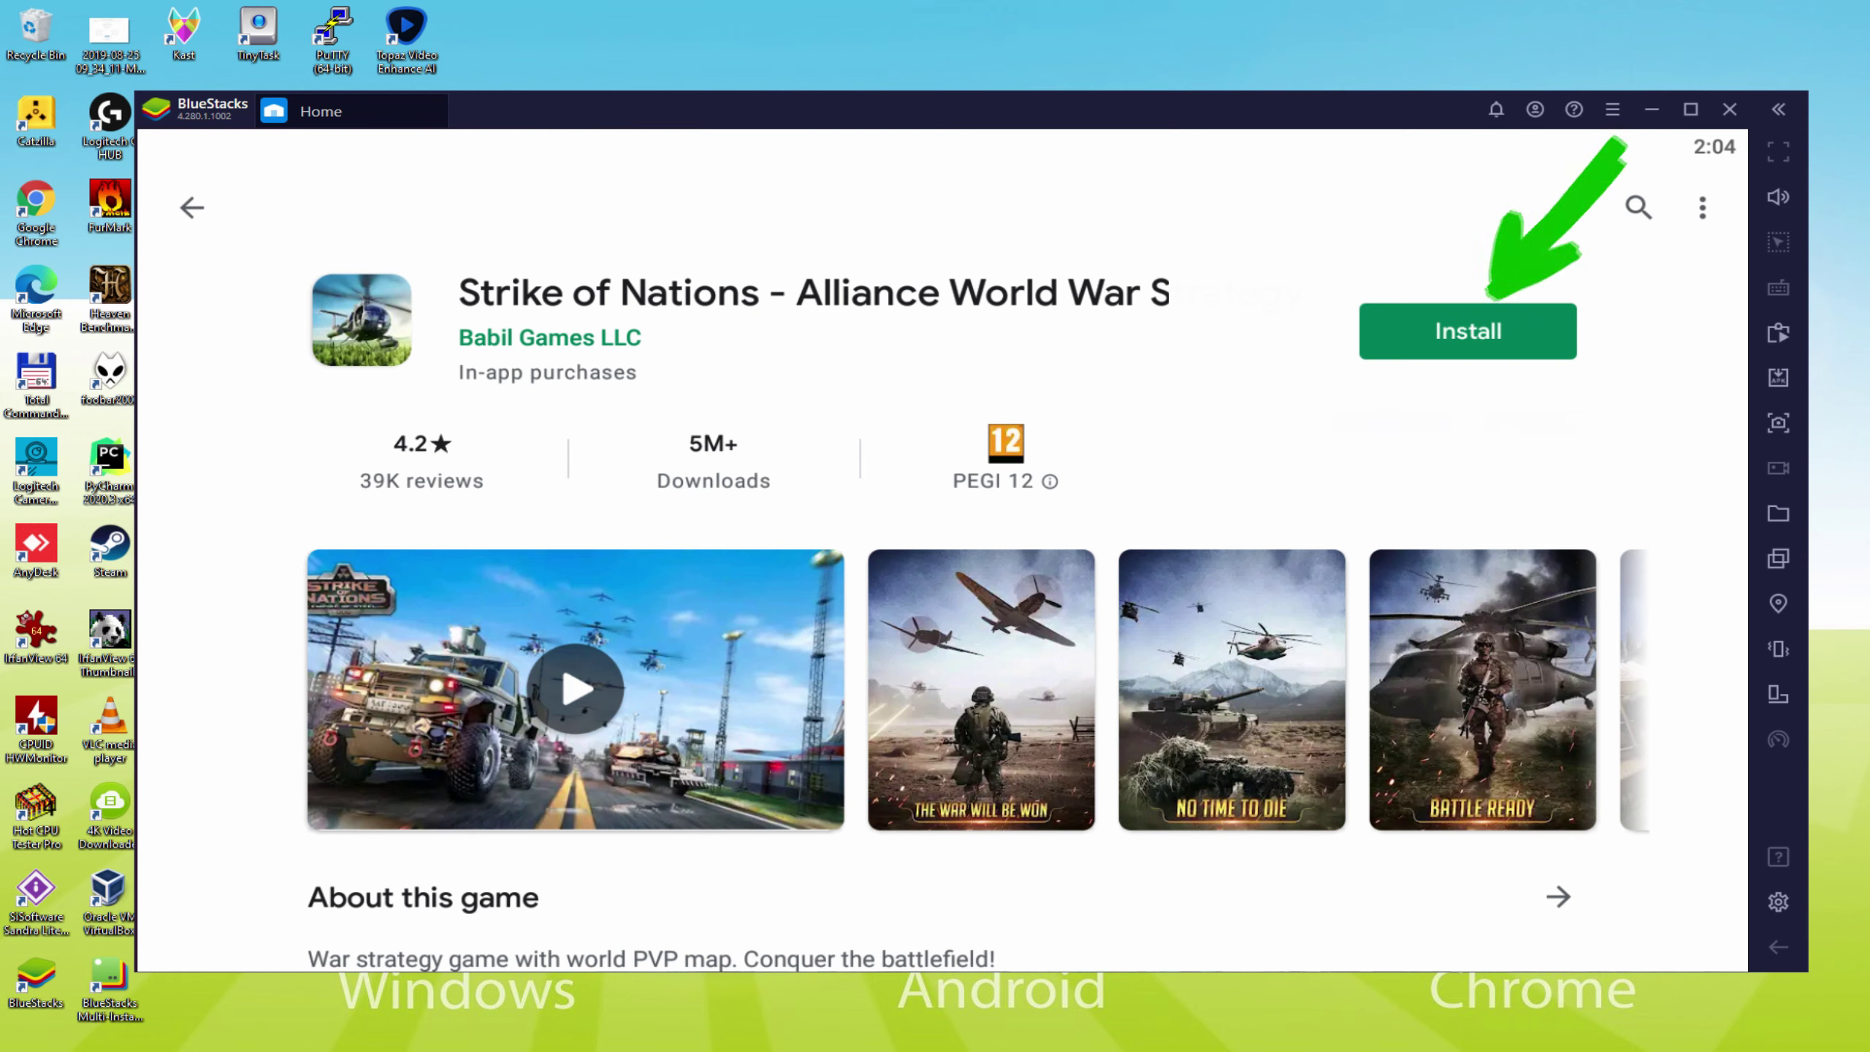
{"action": "left_click", "coordinate": [1494, 310]}
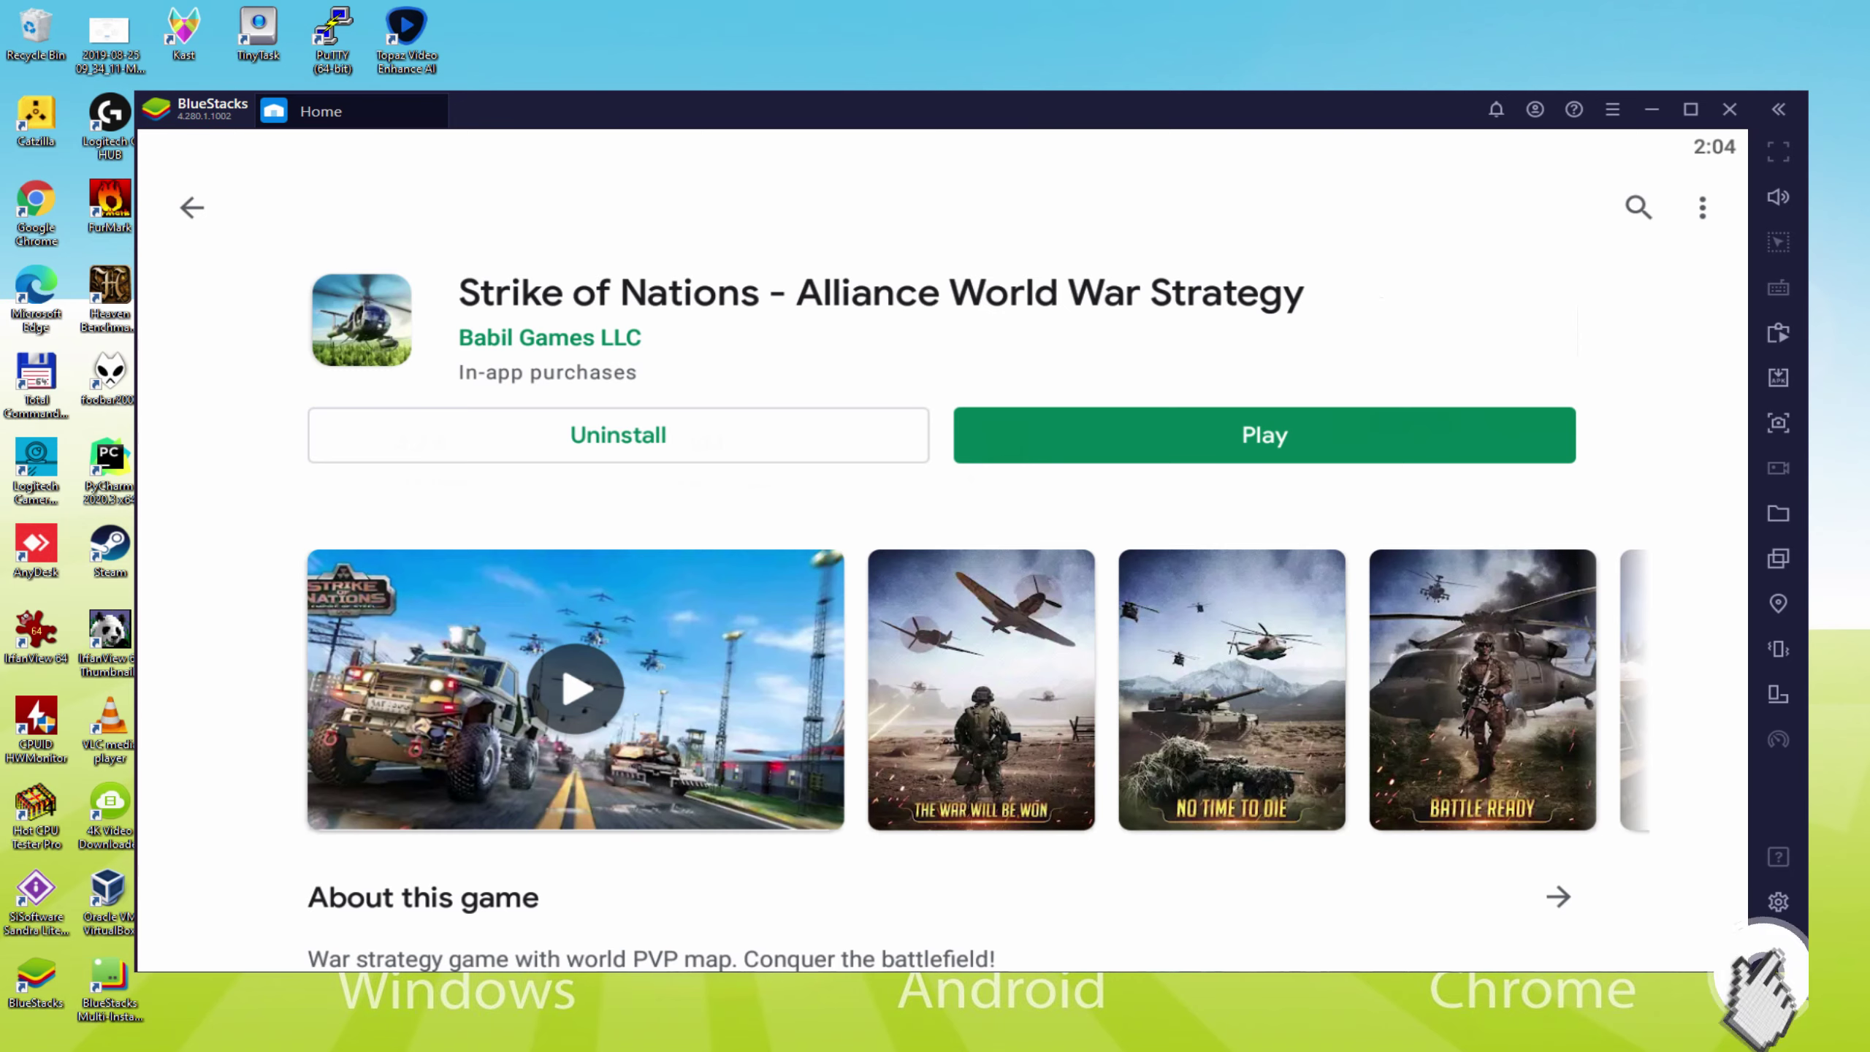
{"action": "left_click", "coordinate": [1779, 947]}
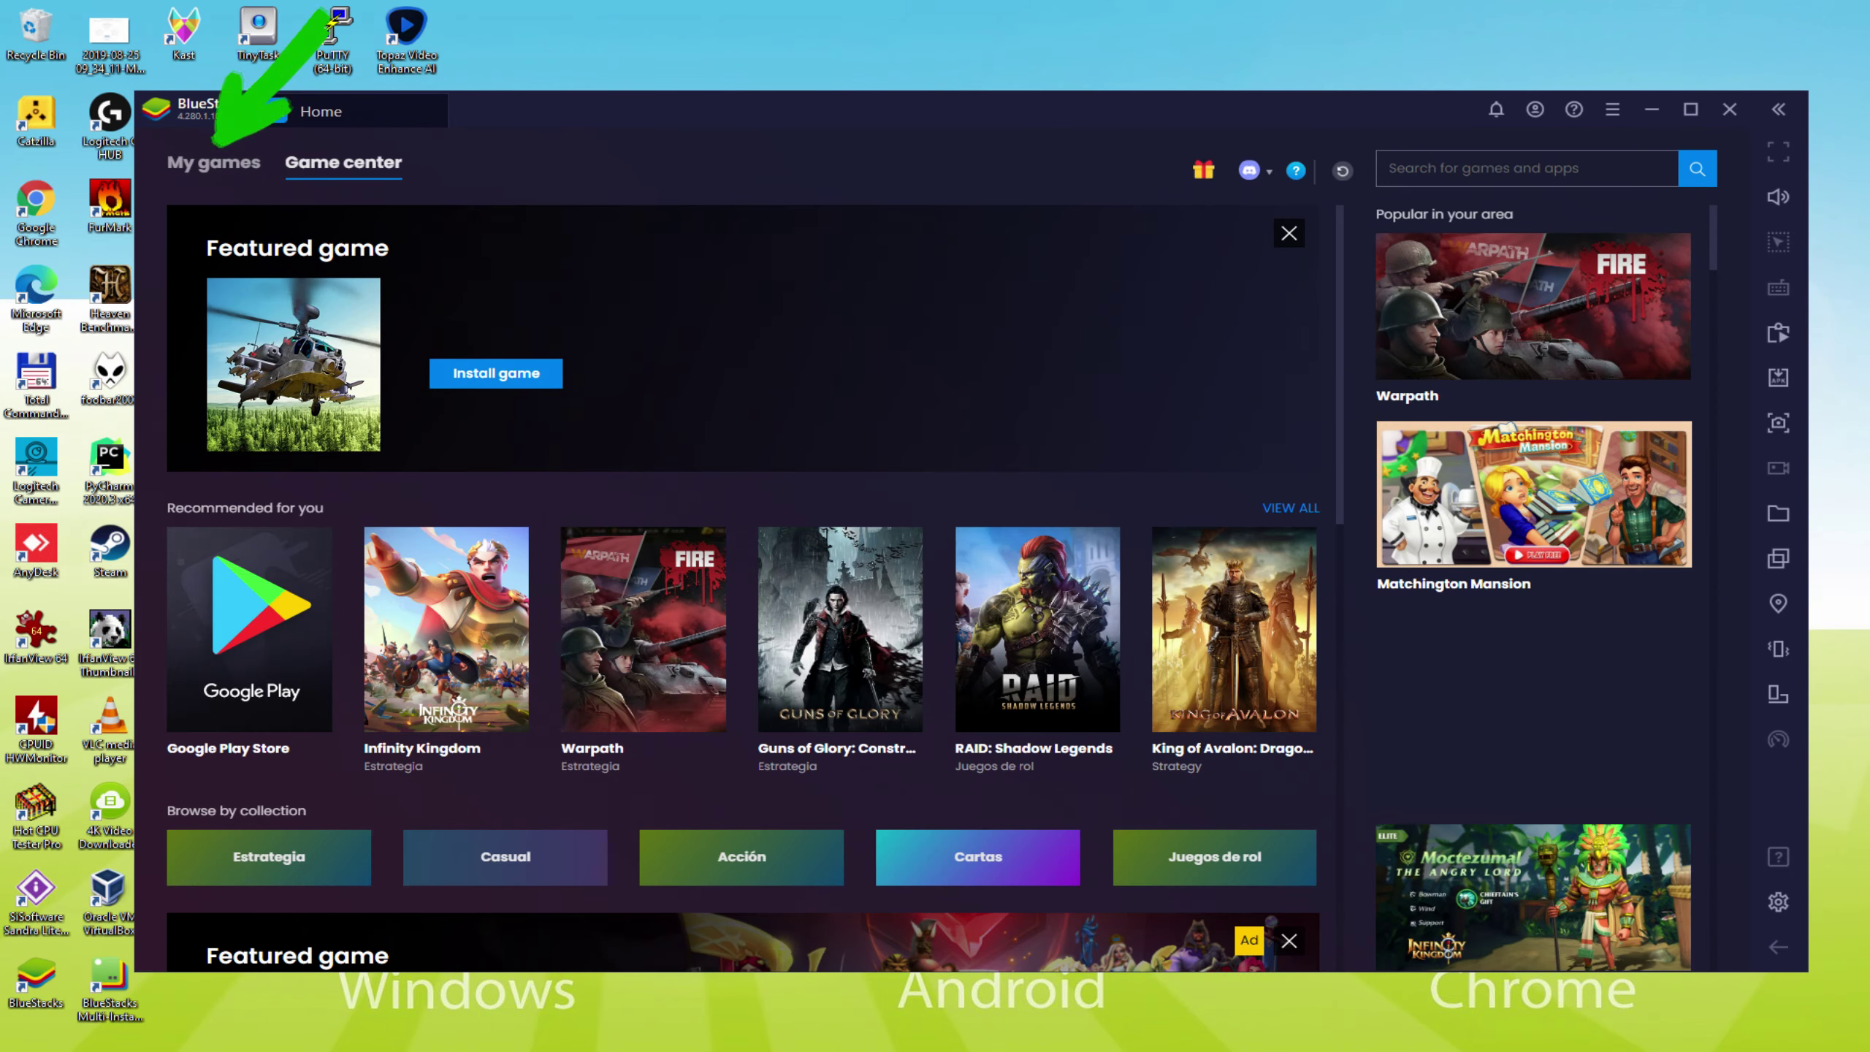
{"action": "left_click", "coordinate": [213, 163]}
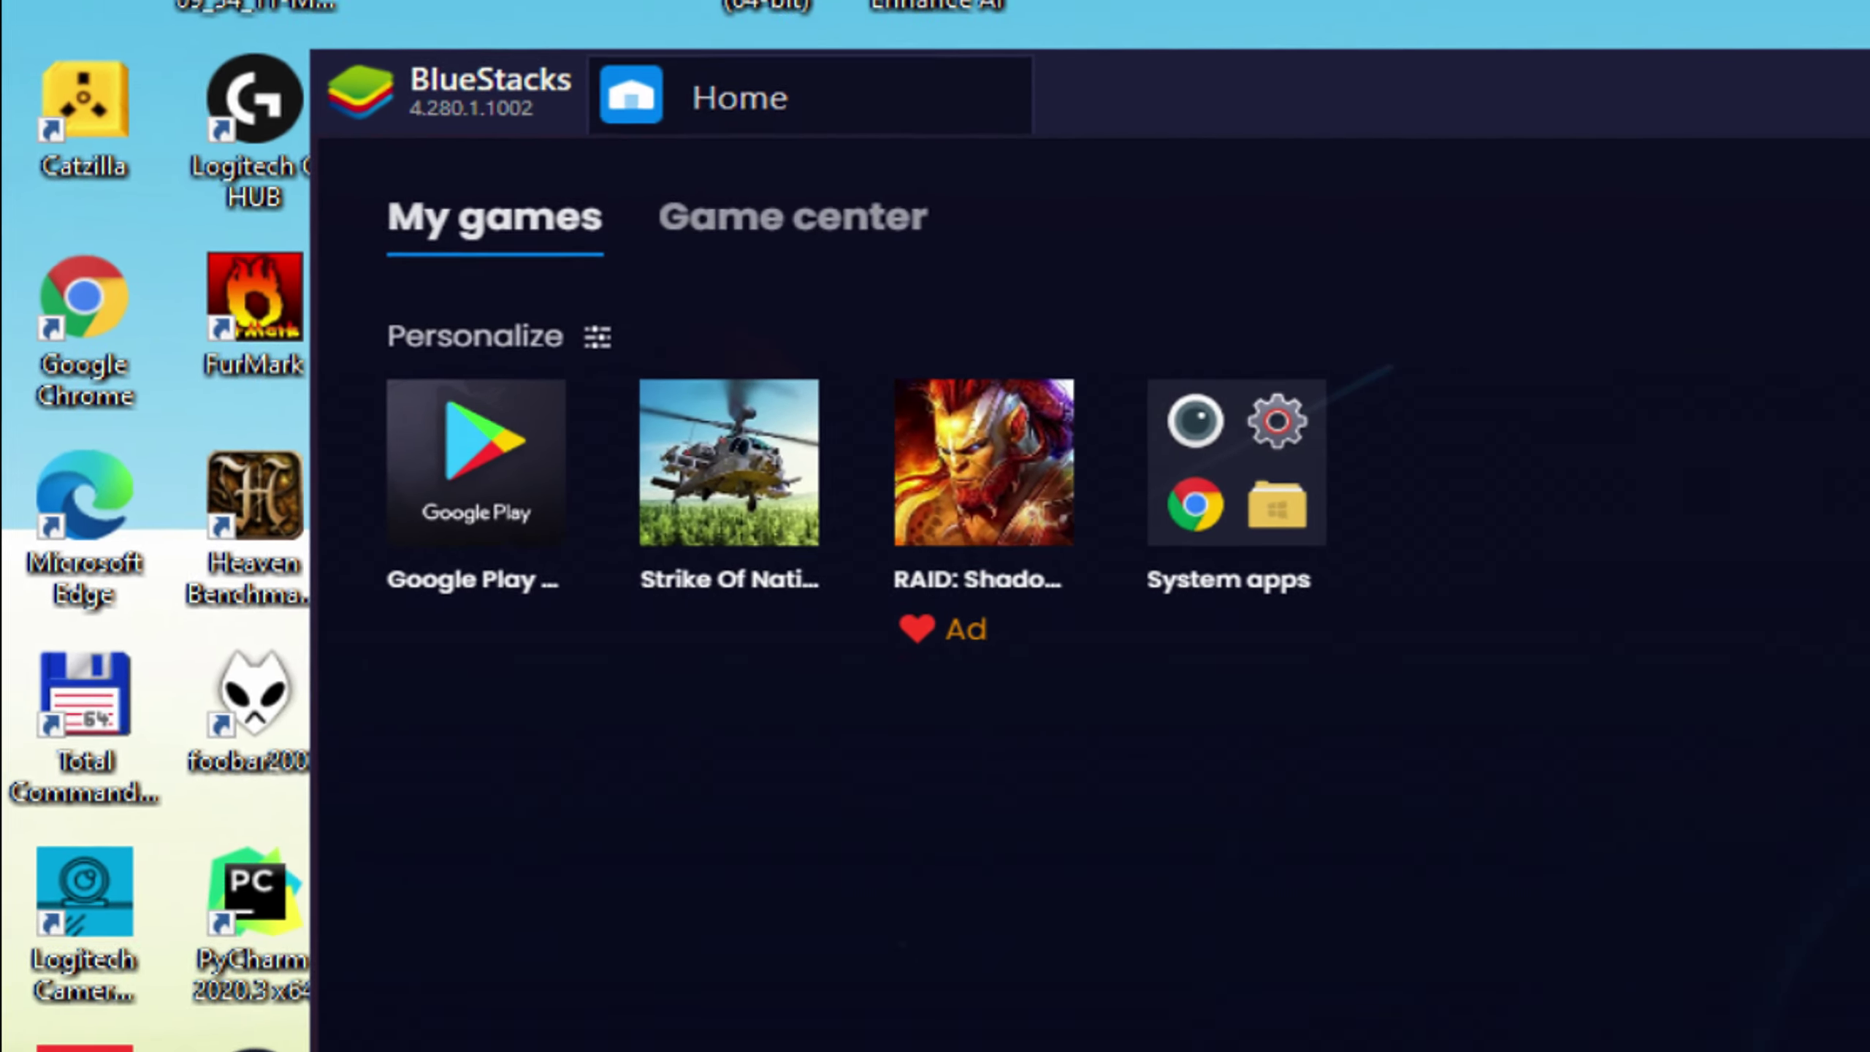
{"action": "left_click", "coordinate": [316, 273]}
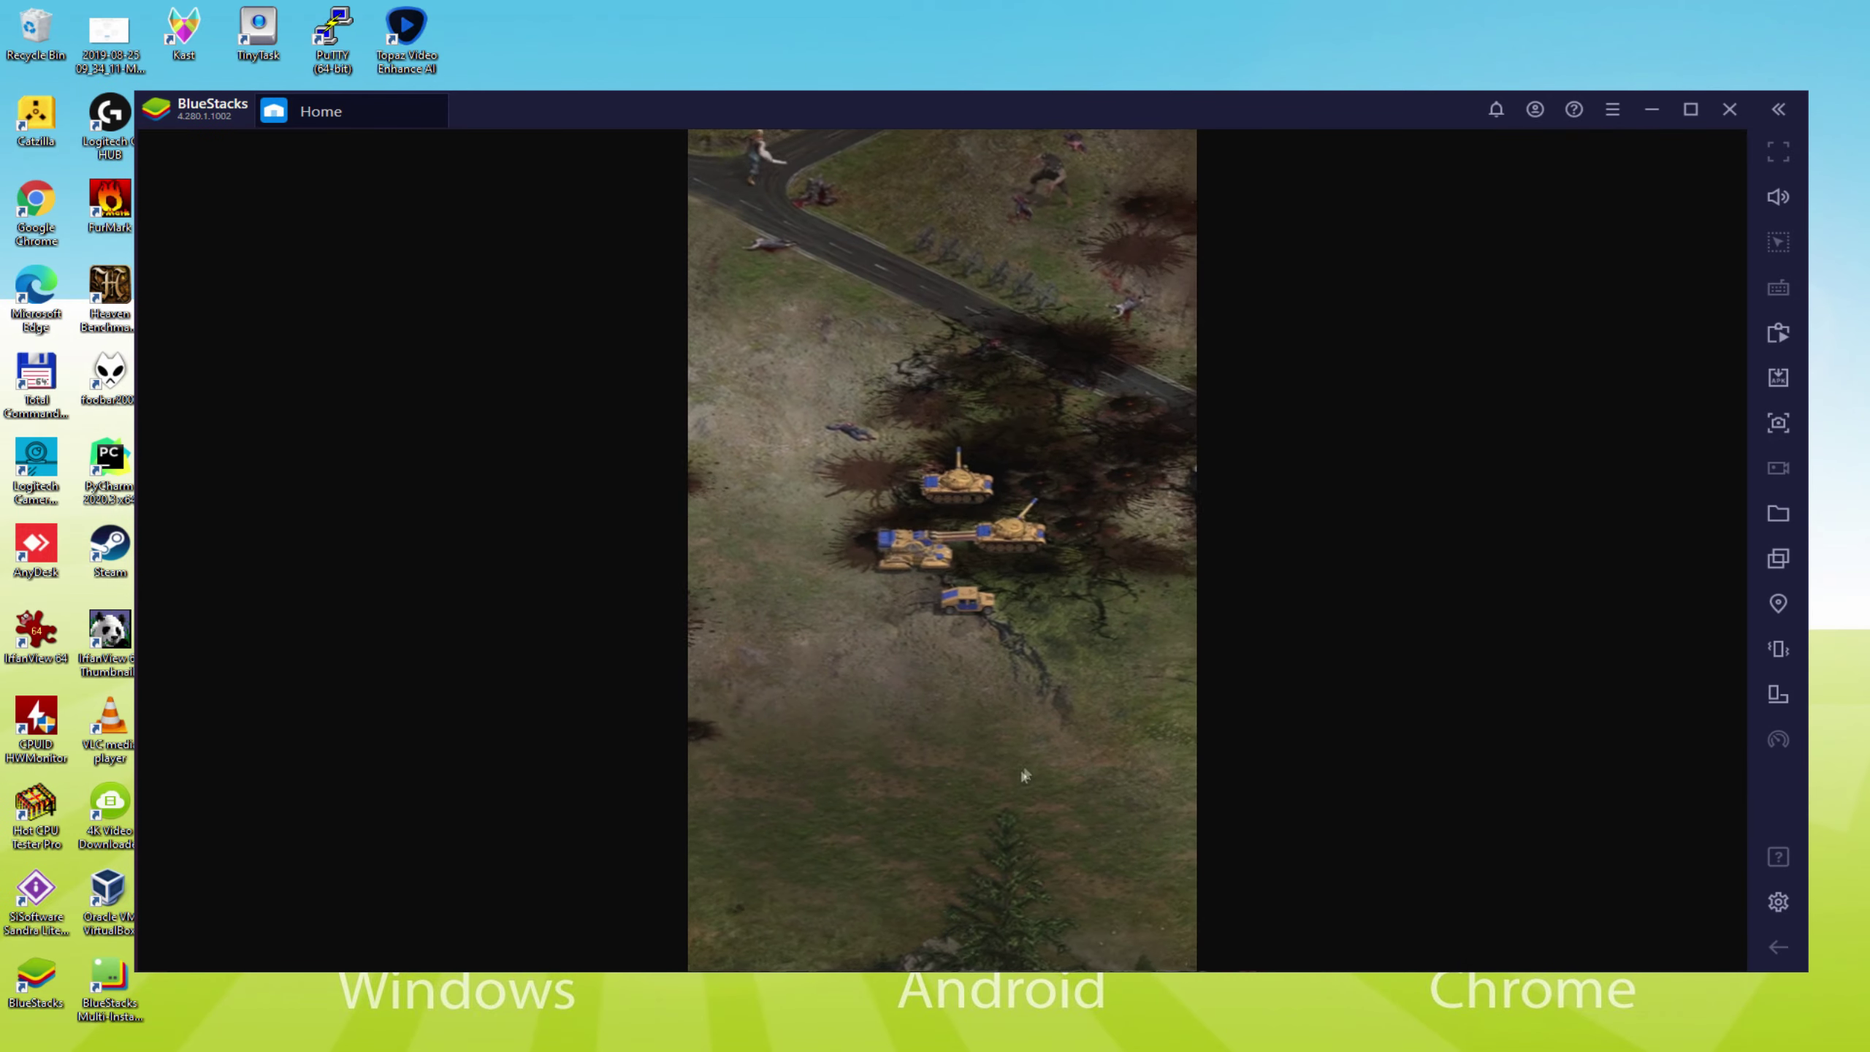
- Move the tank squad onto the road junction toward the enemies and activate the squad's special attack skill
{"action": "left_click", "coordinate": [1006, 401]}
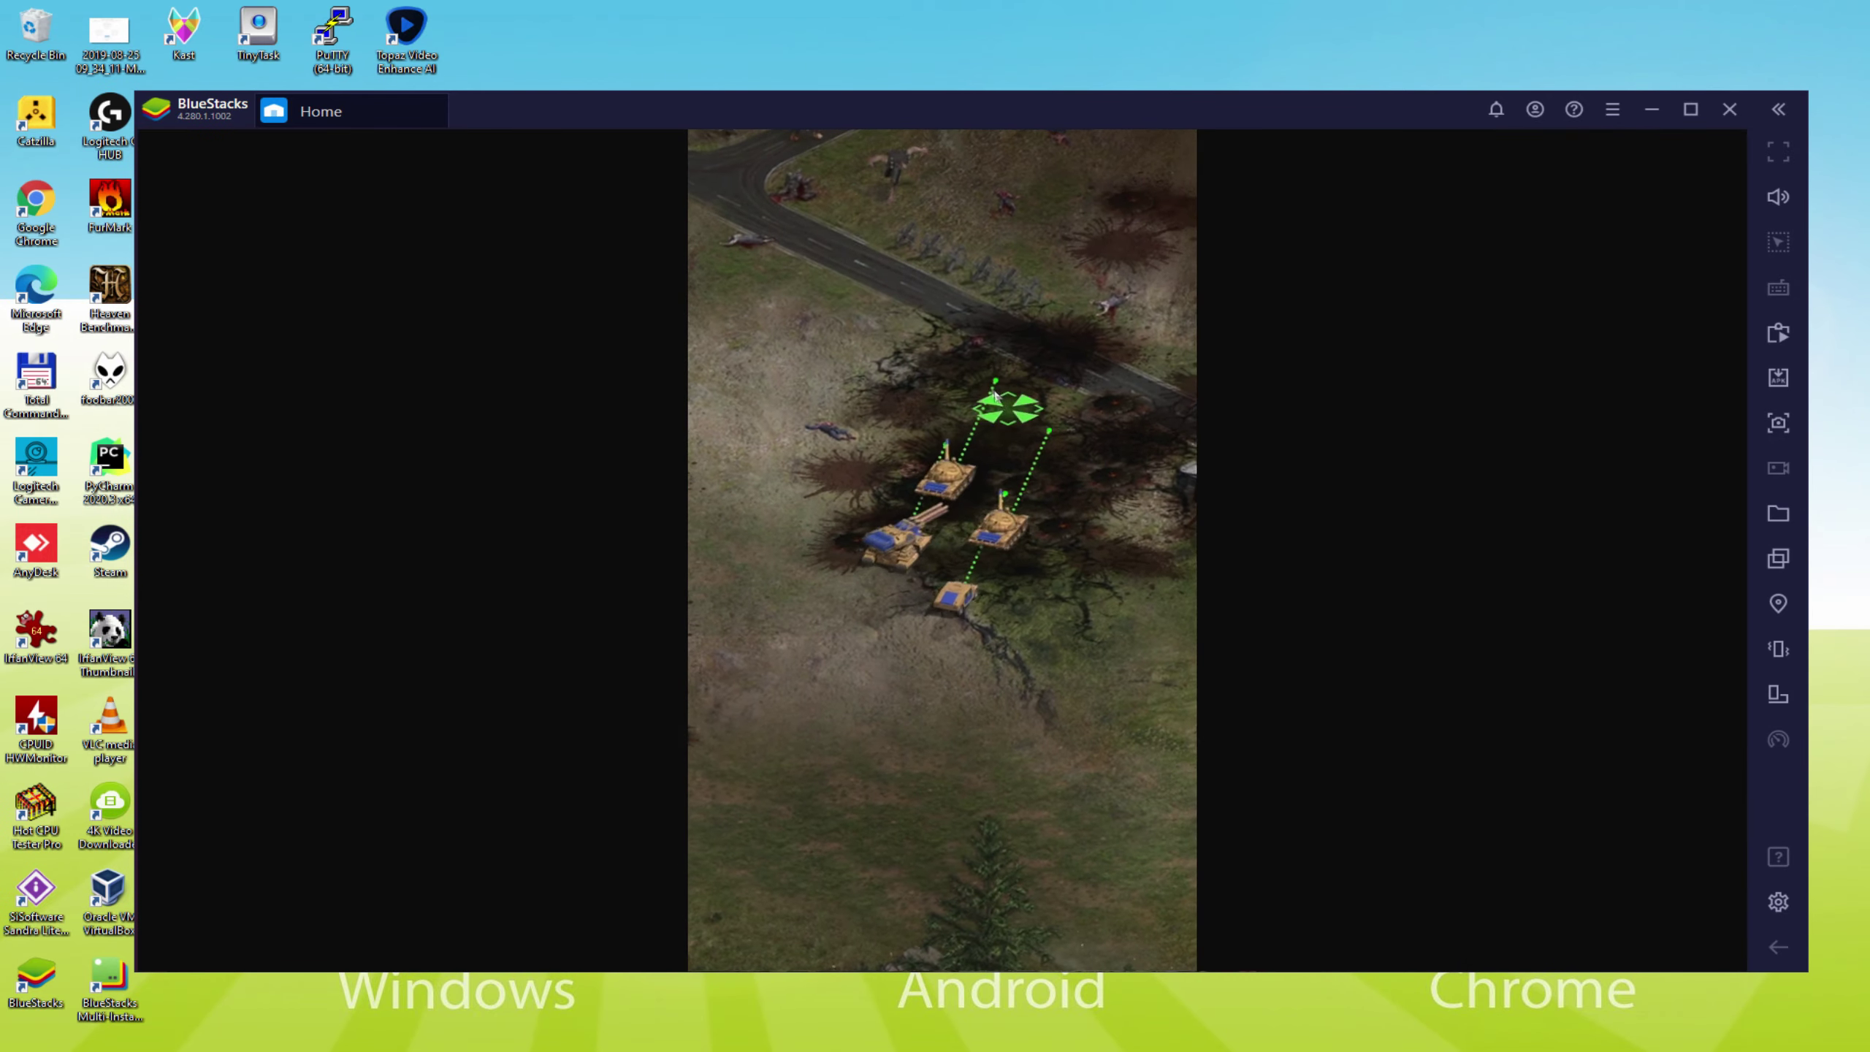
{"action": "left_click", "coordinate": [894, 279]}
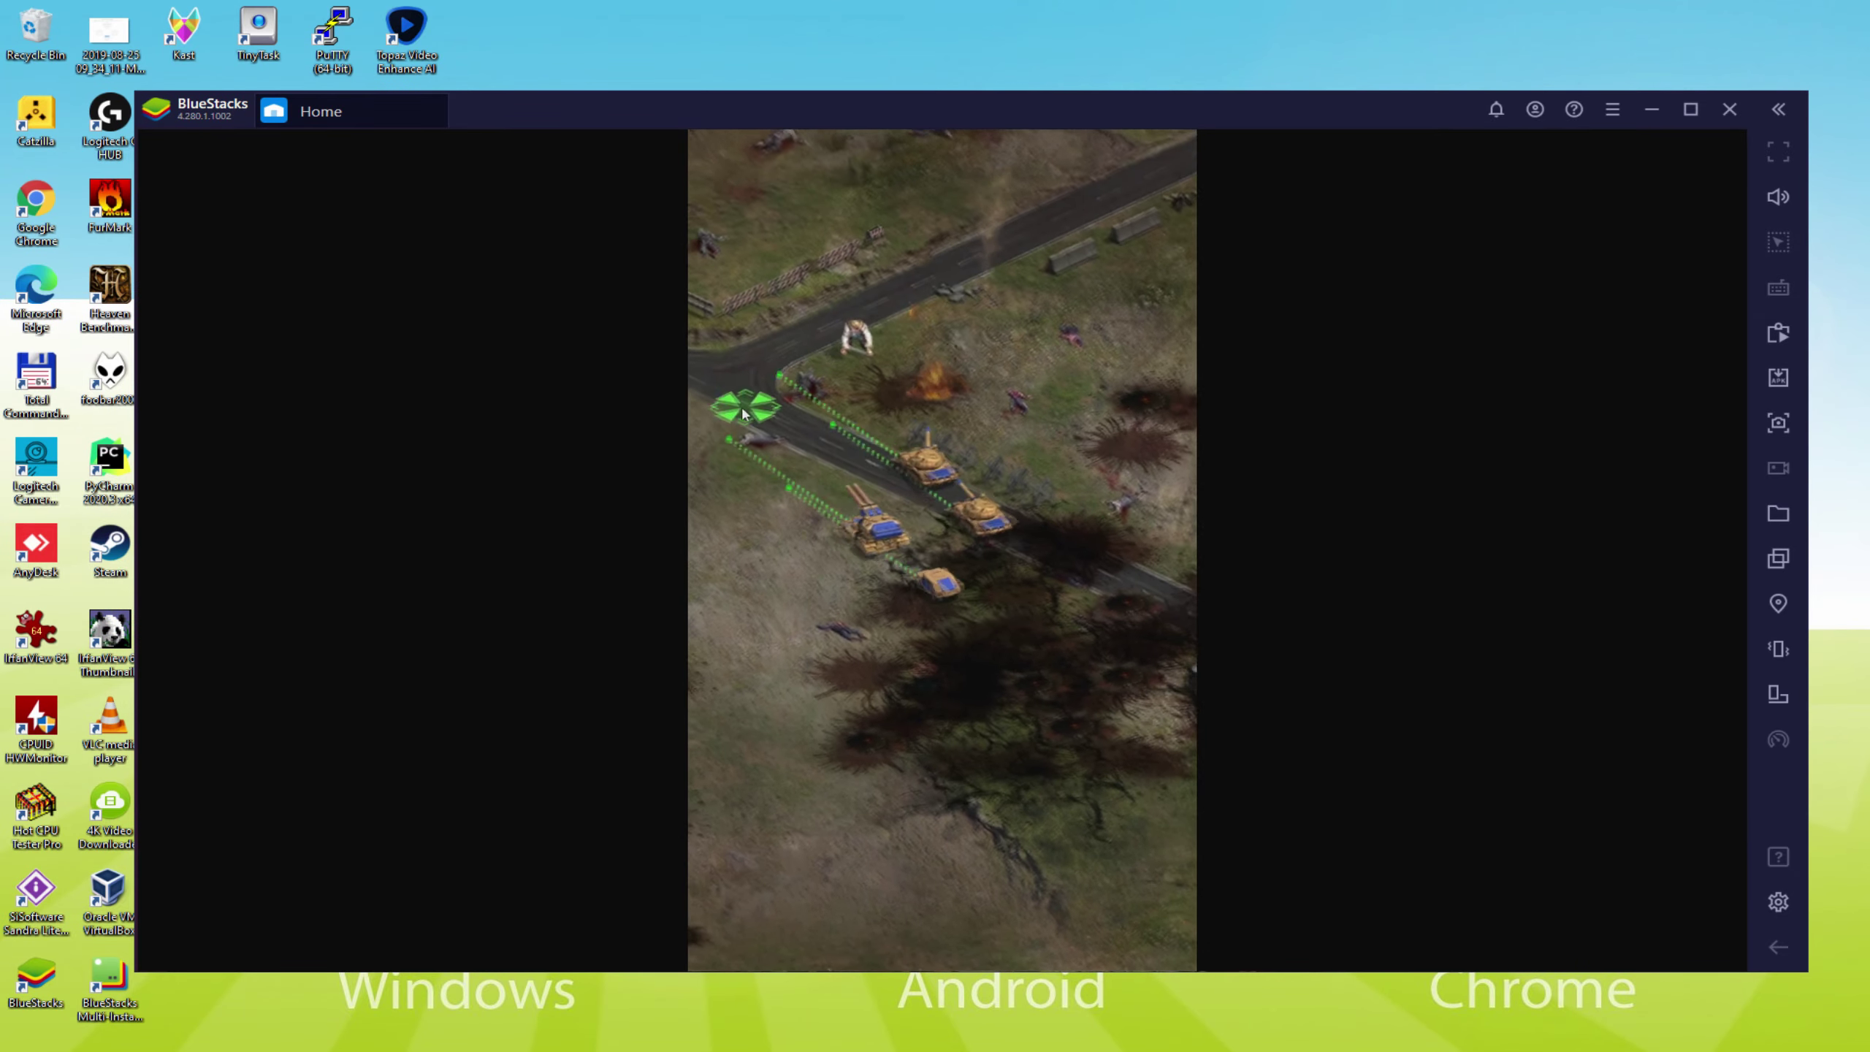
{"action": "left_click", "coordinate": [916, 416]}
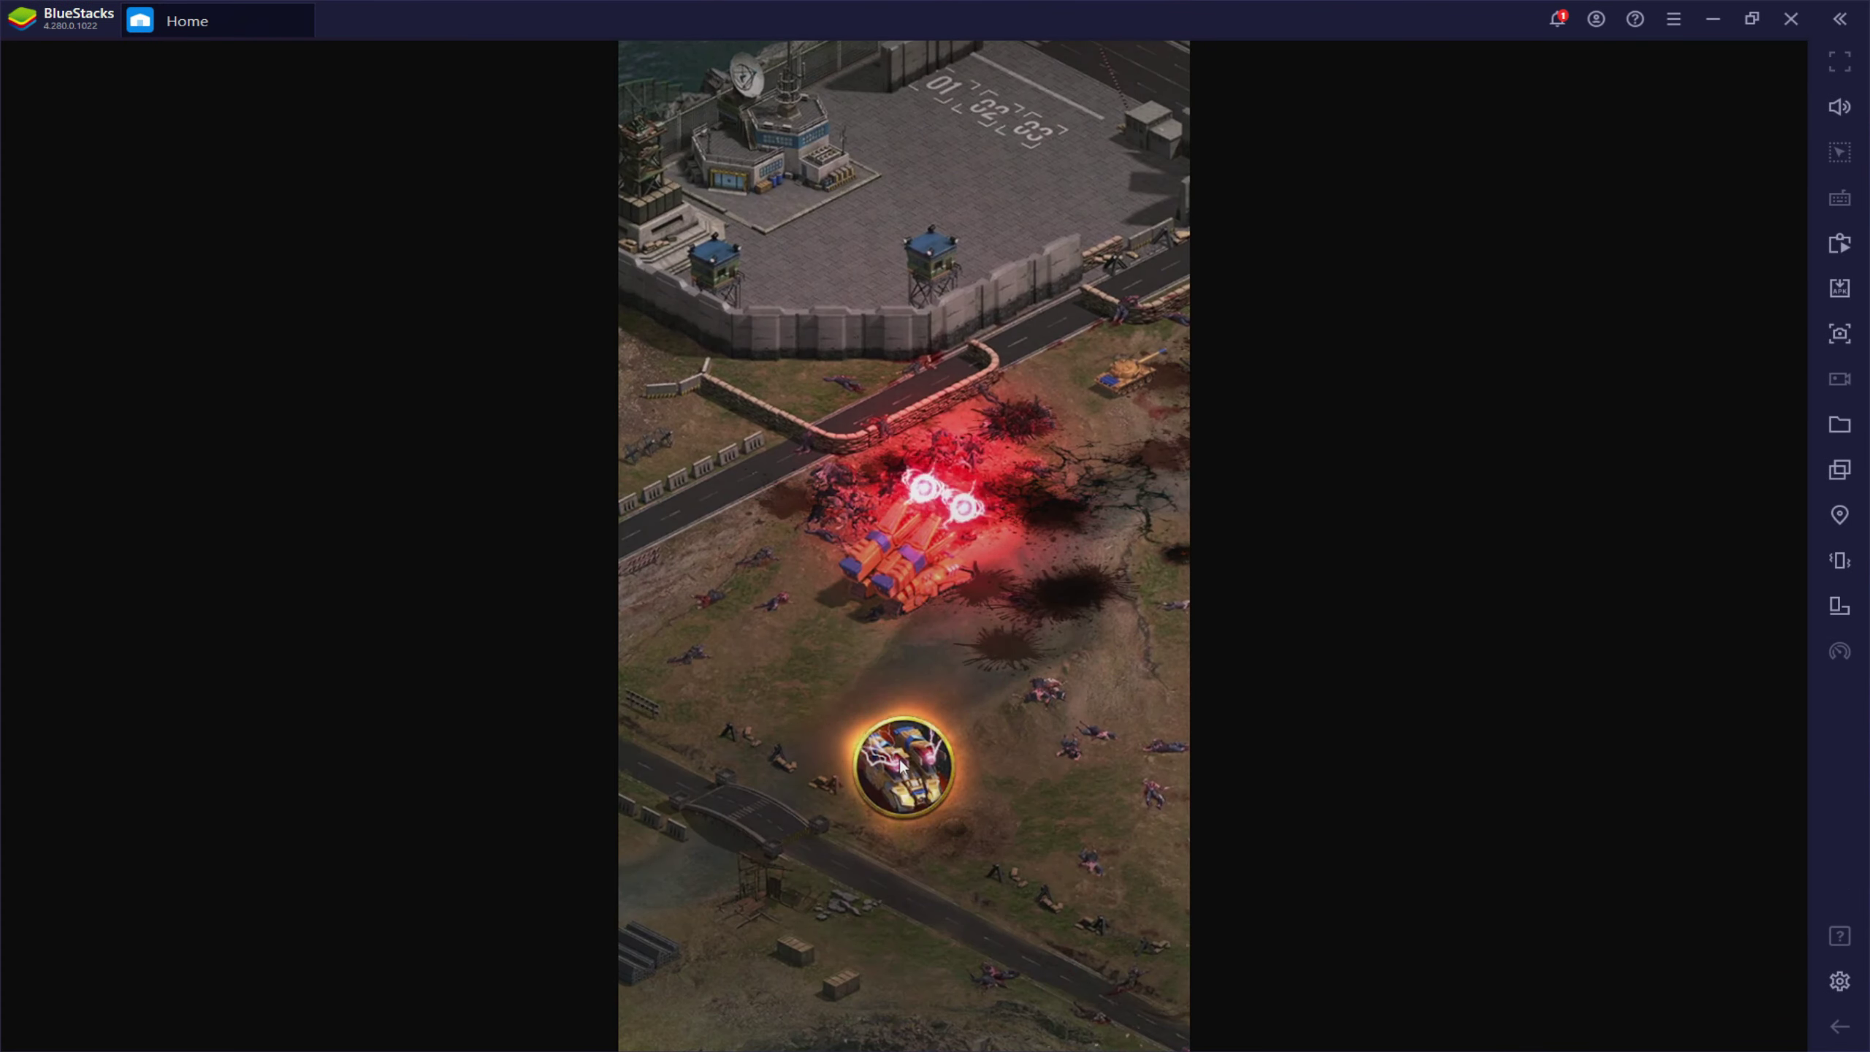
{"action": "left_click", "coordinate": [900, 766]}
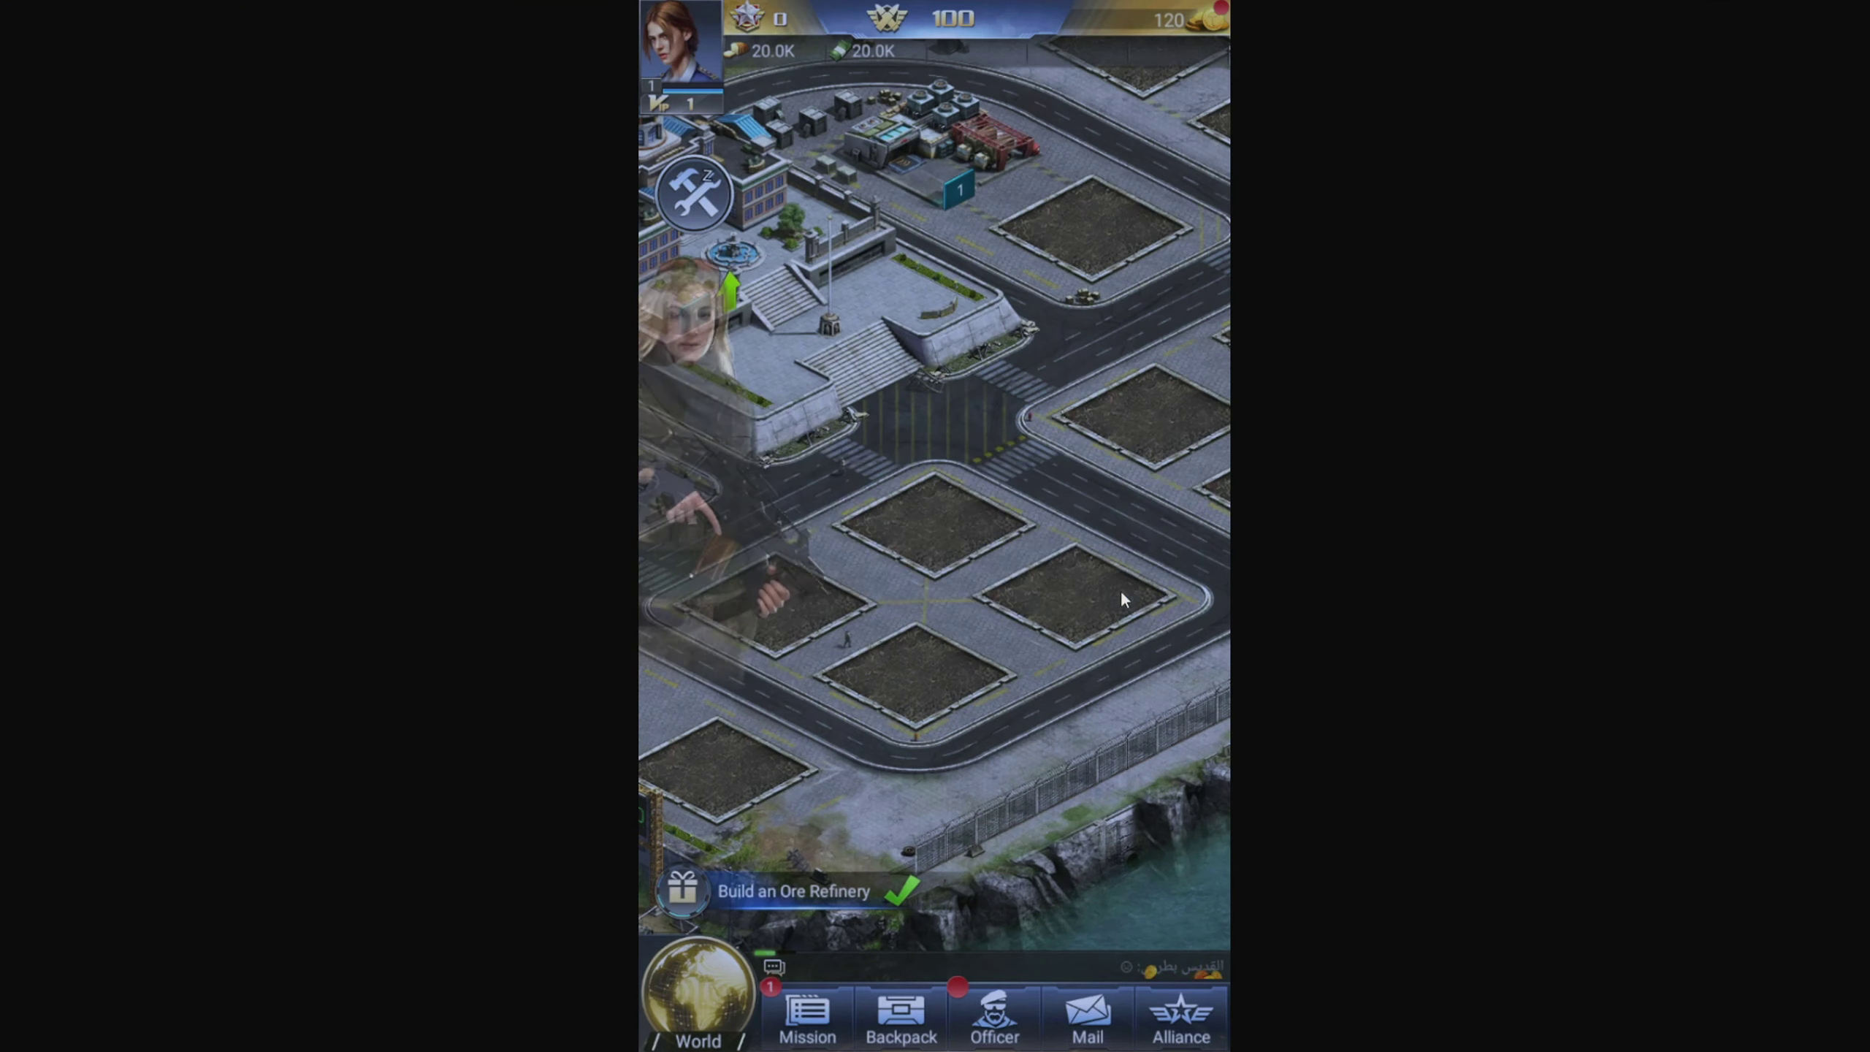
- Continue past the defense HQ introduction and start Tower Defense from the Tower Defense Command building
{"action": "left_click", "coordinate": [1017, 584]}
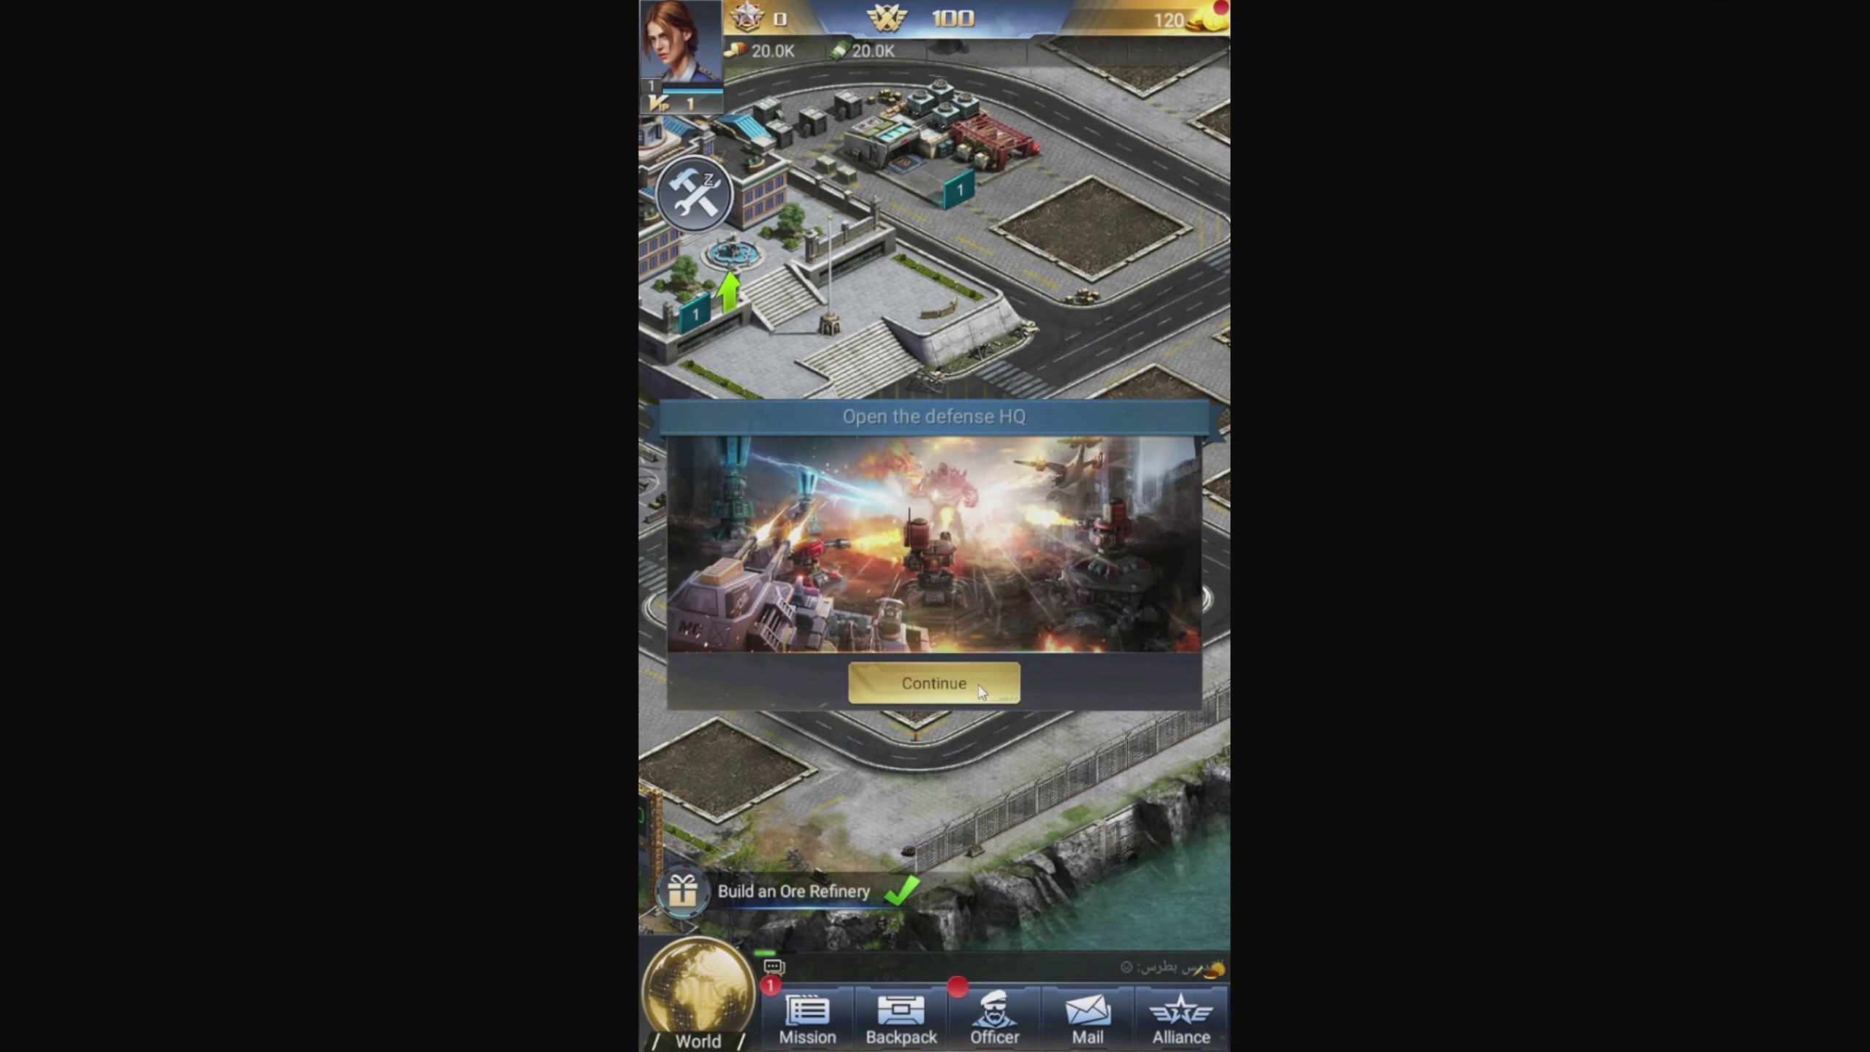
{"action": "left_click", "coordinate": [964, 684]}
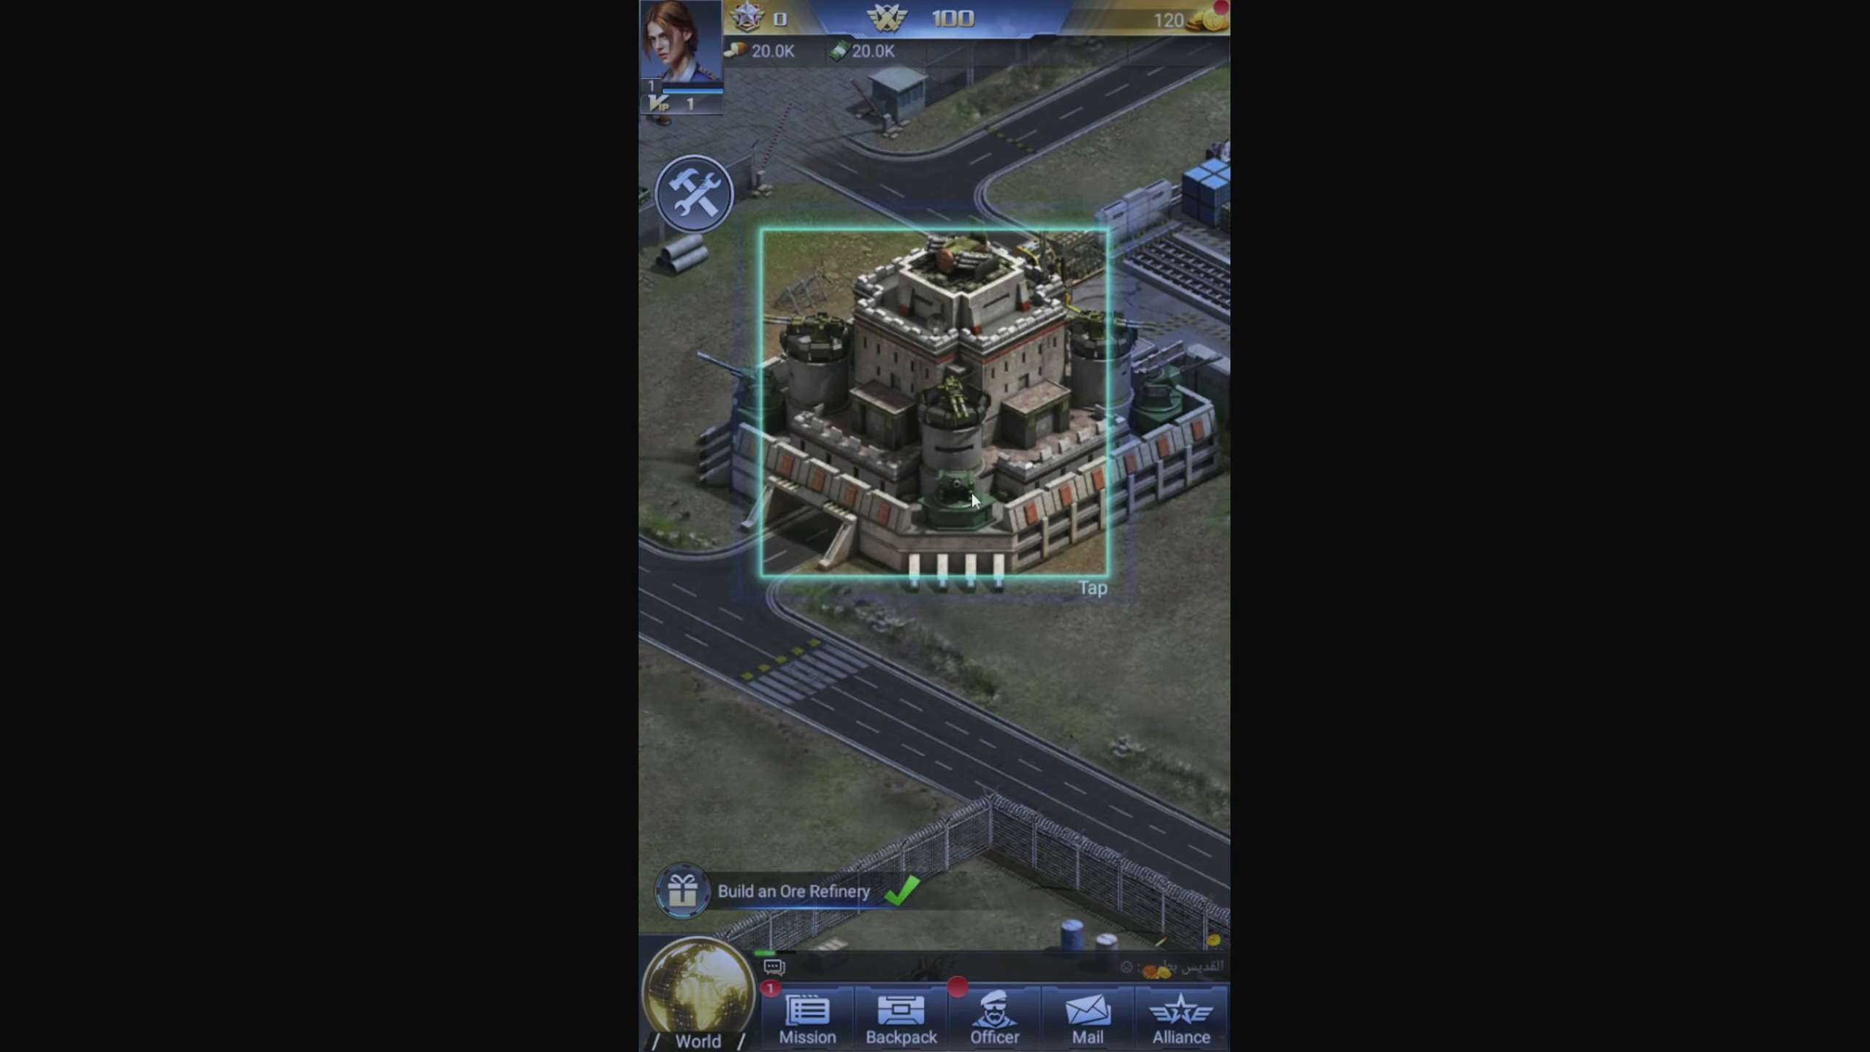
{"action": "left_click", "coordinate": [970, 492]}
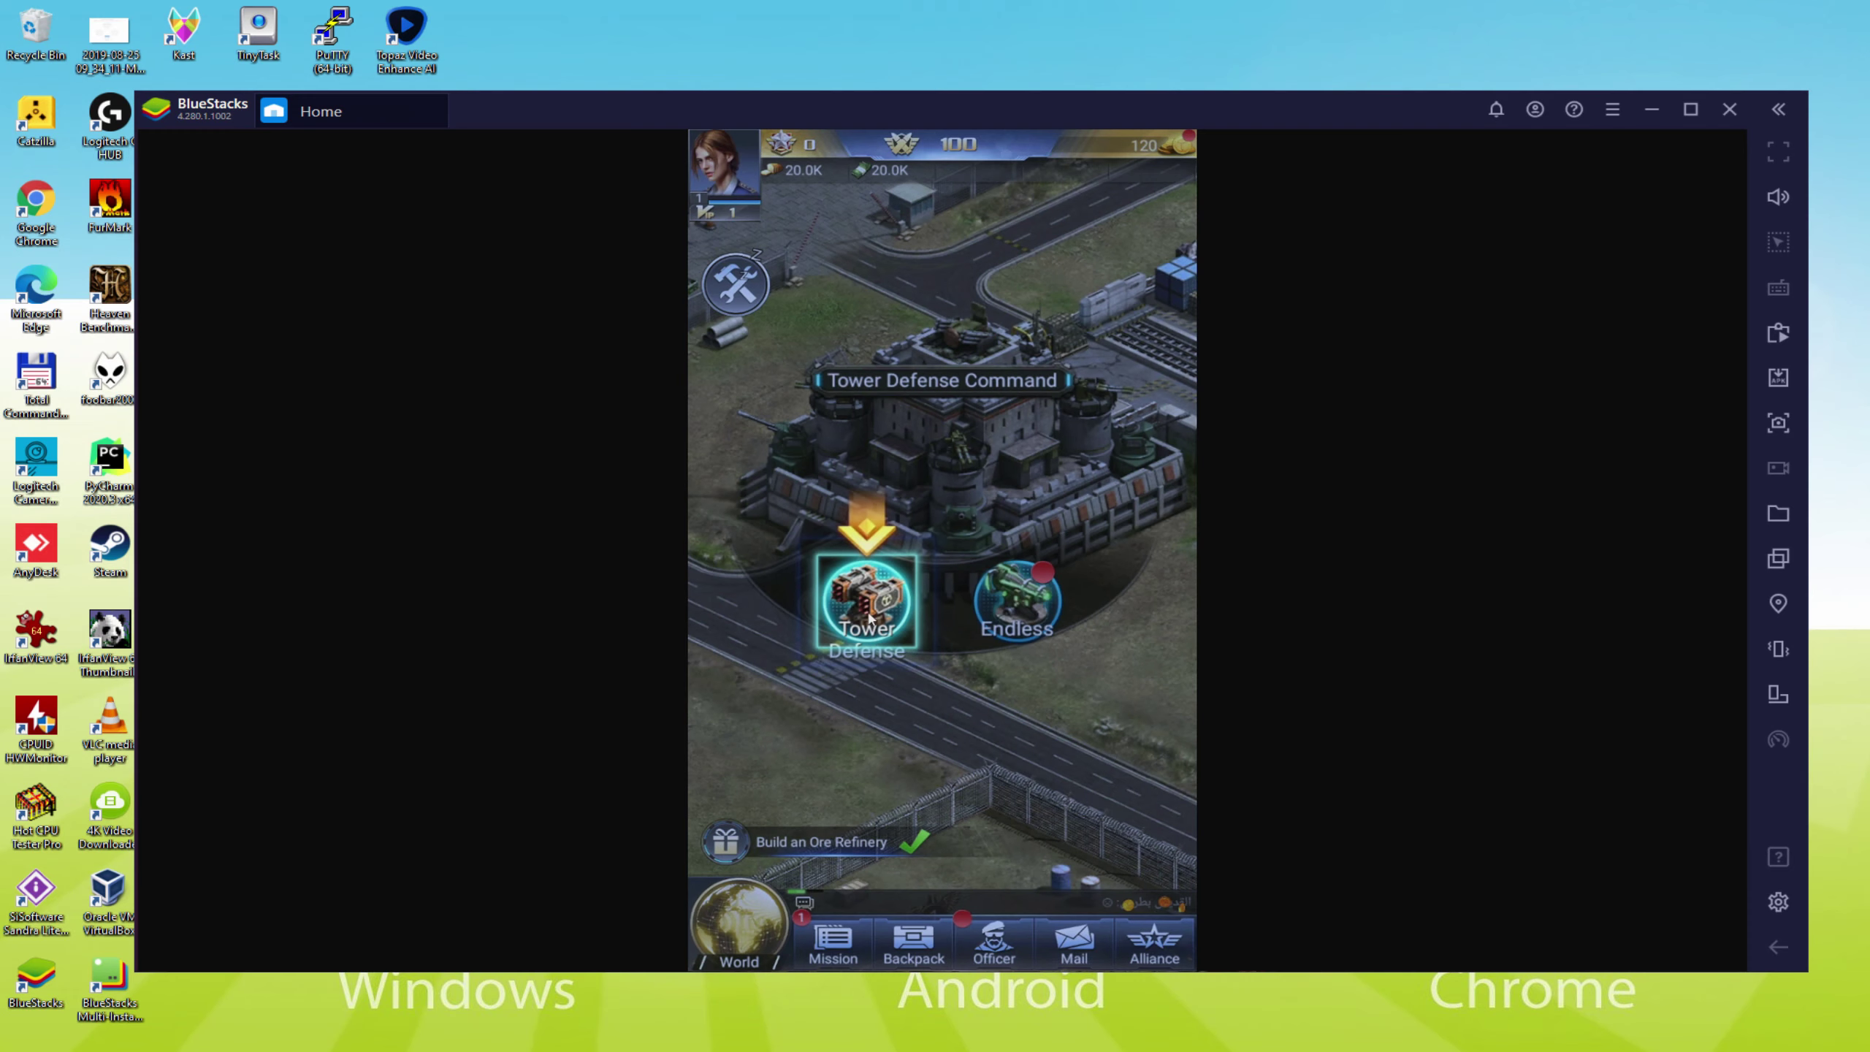
{"action": "left_click", "coordinate": [851, 619]}
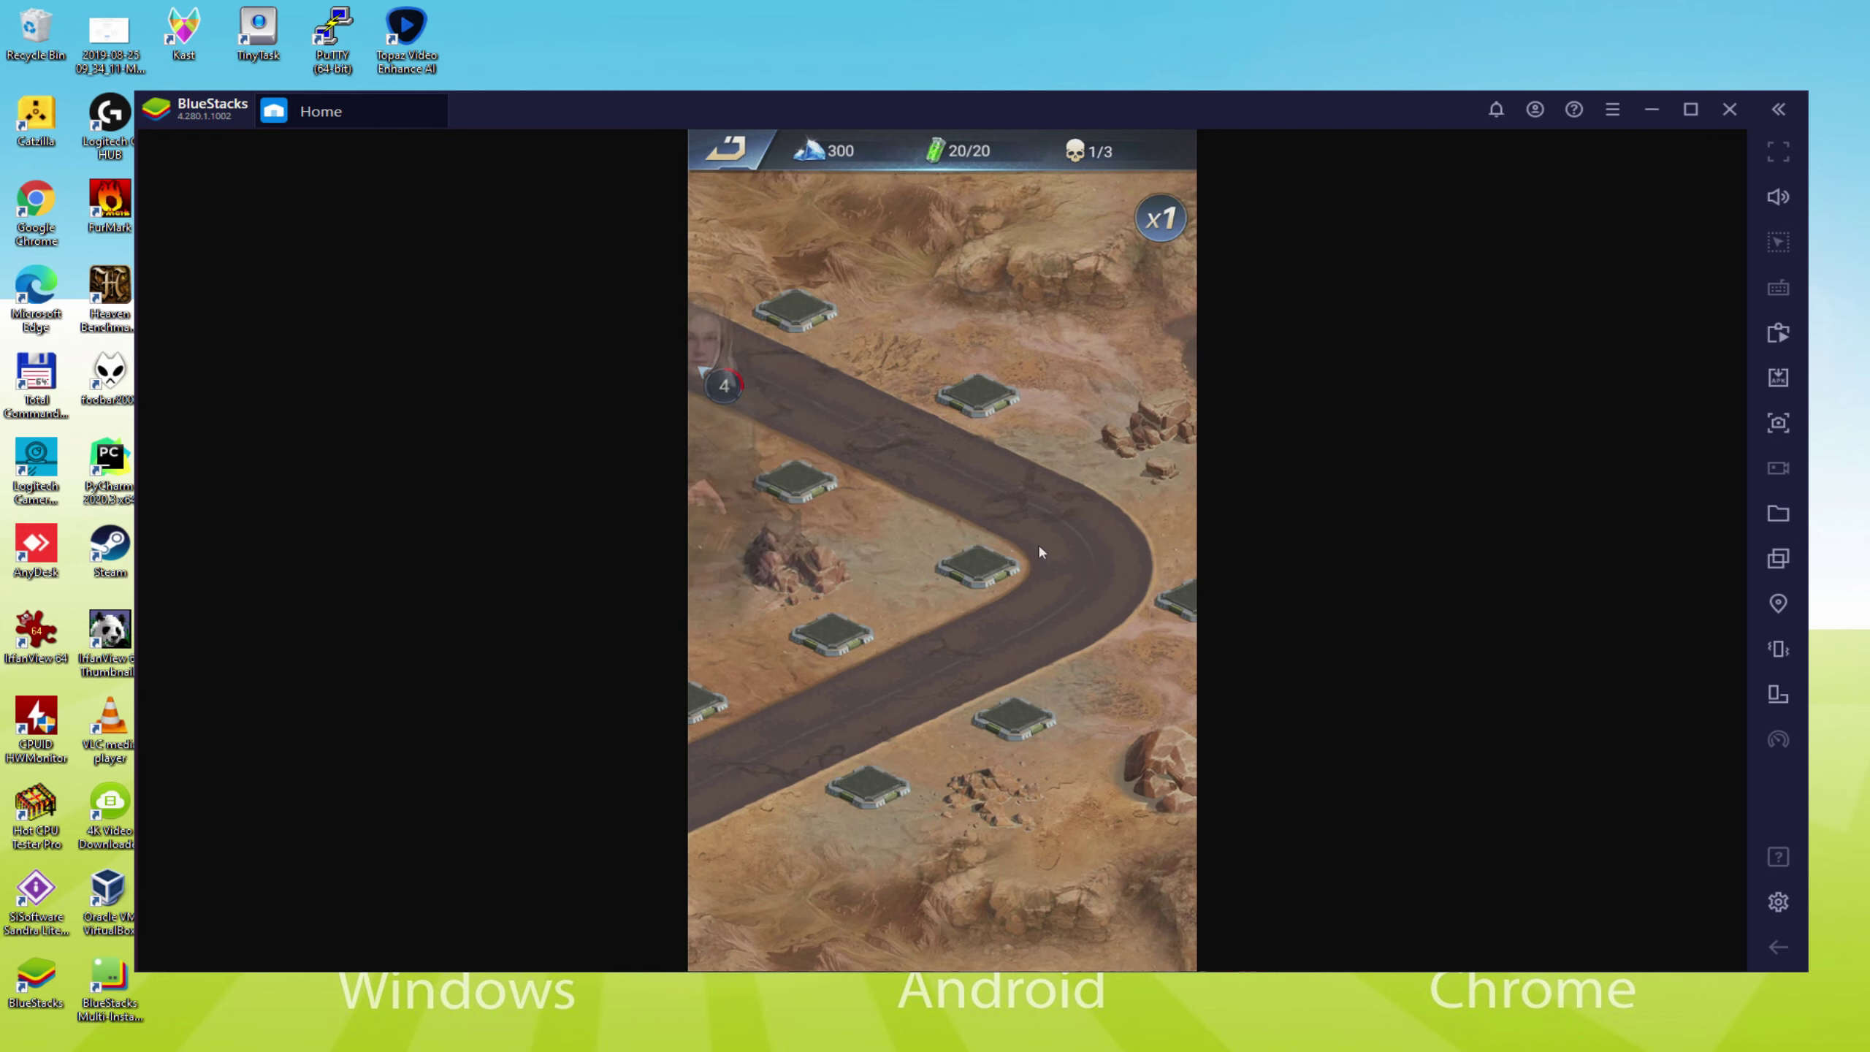
- Build a twin-barrel tower on the upper pad inside the road bend and a green energy tower on the pad across the road
{"action": "left_click", "coordinate": [810, 497]}
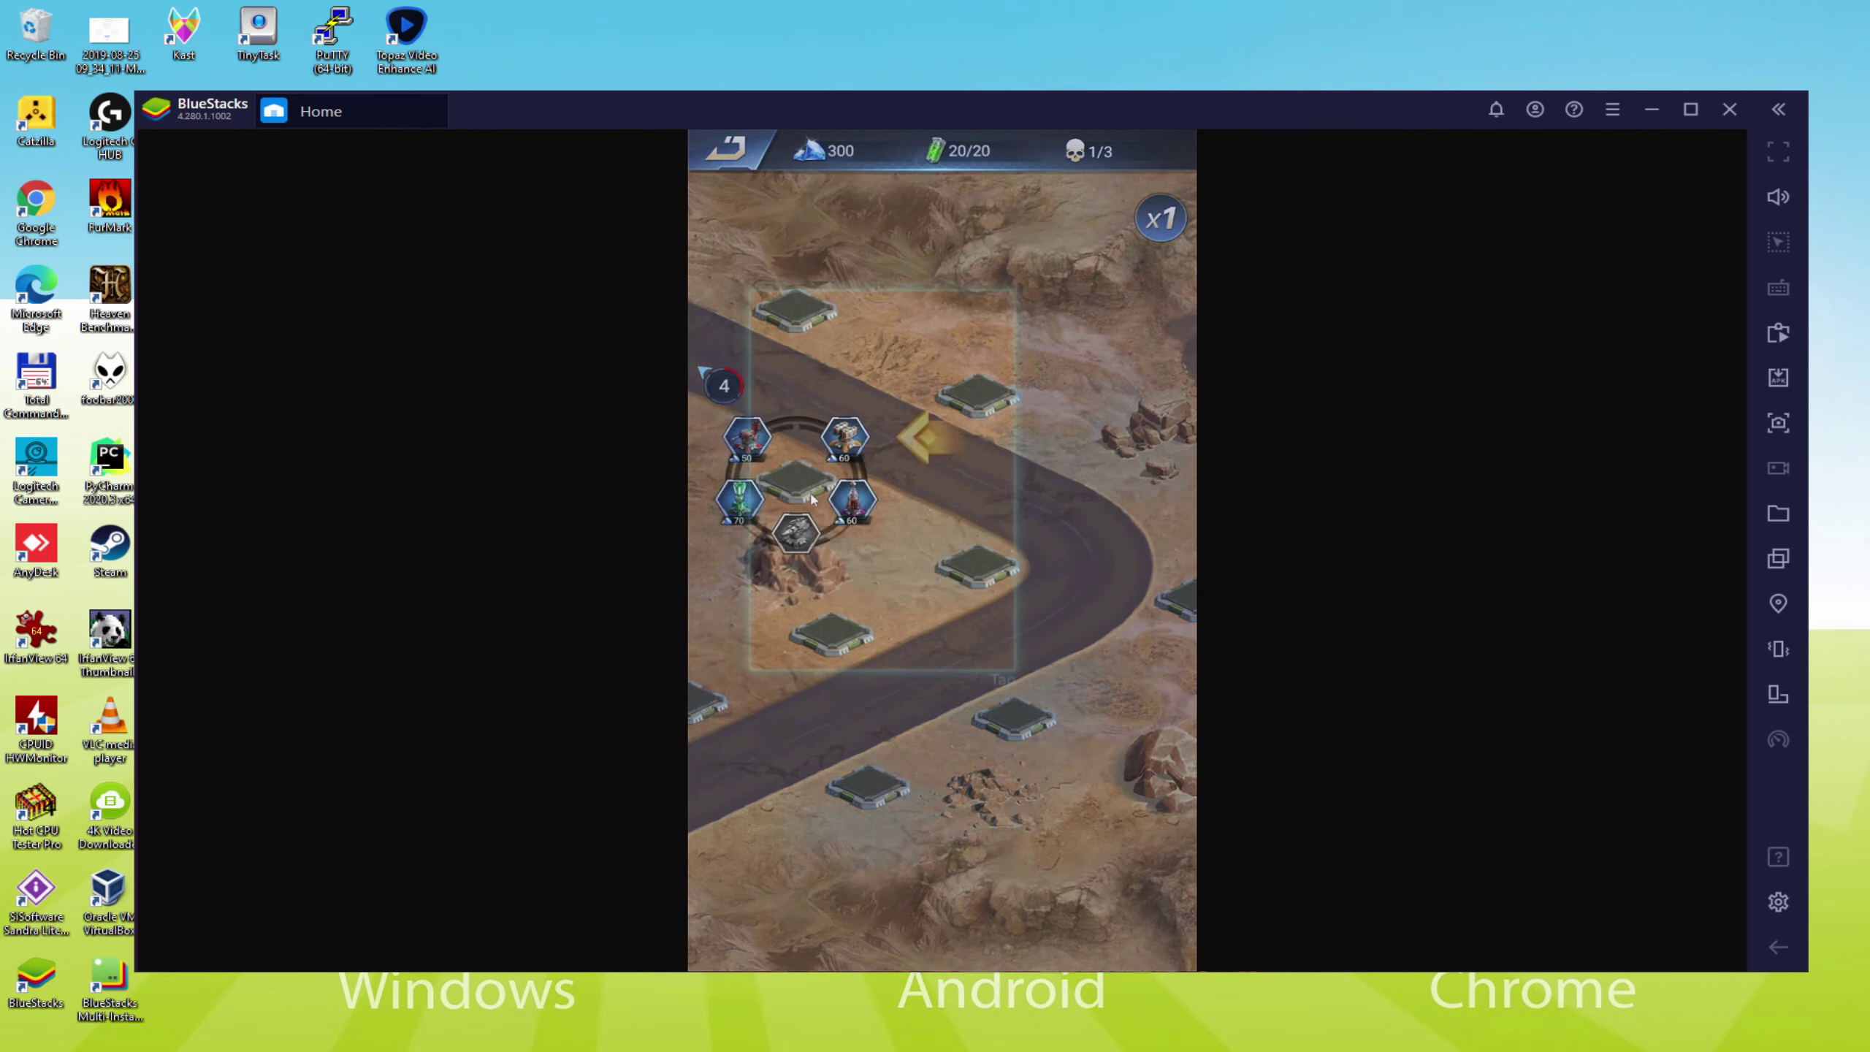
{"action": "left_click", "coordinate": [844, 437]}
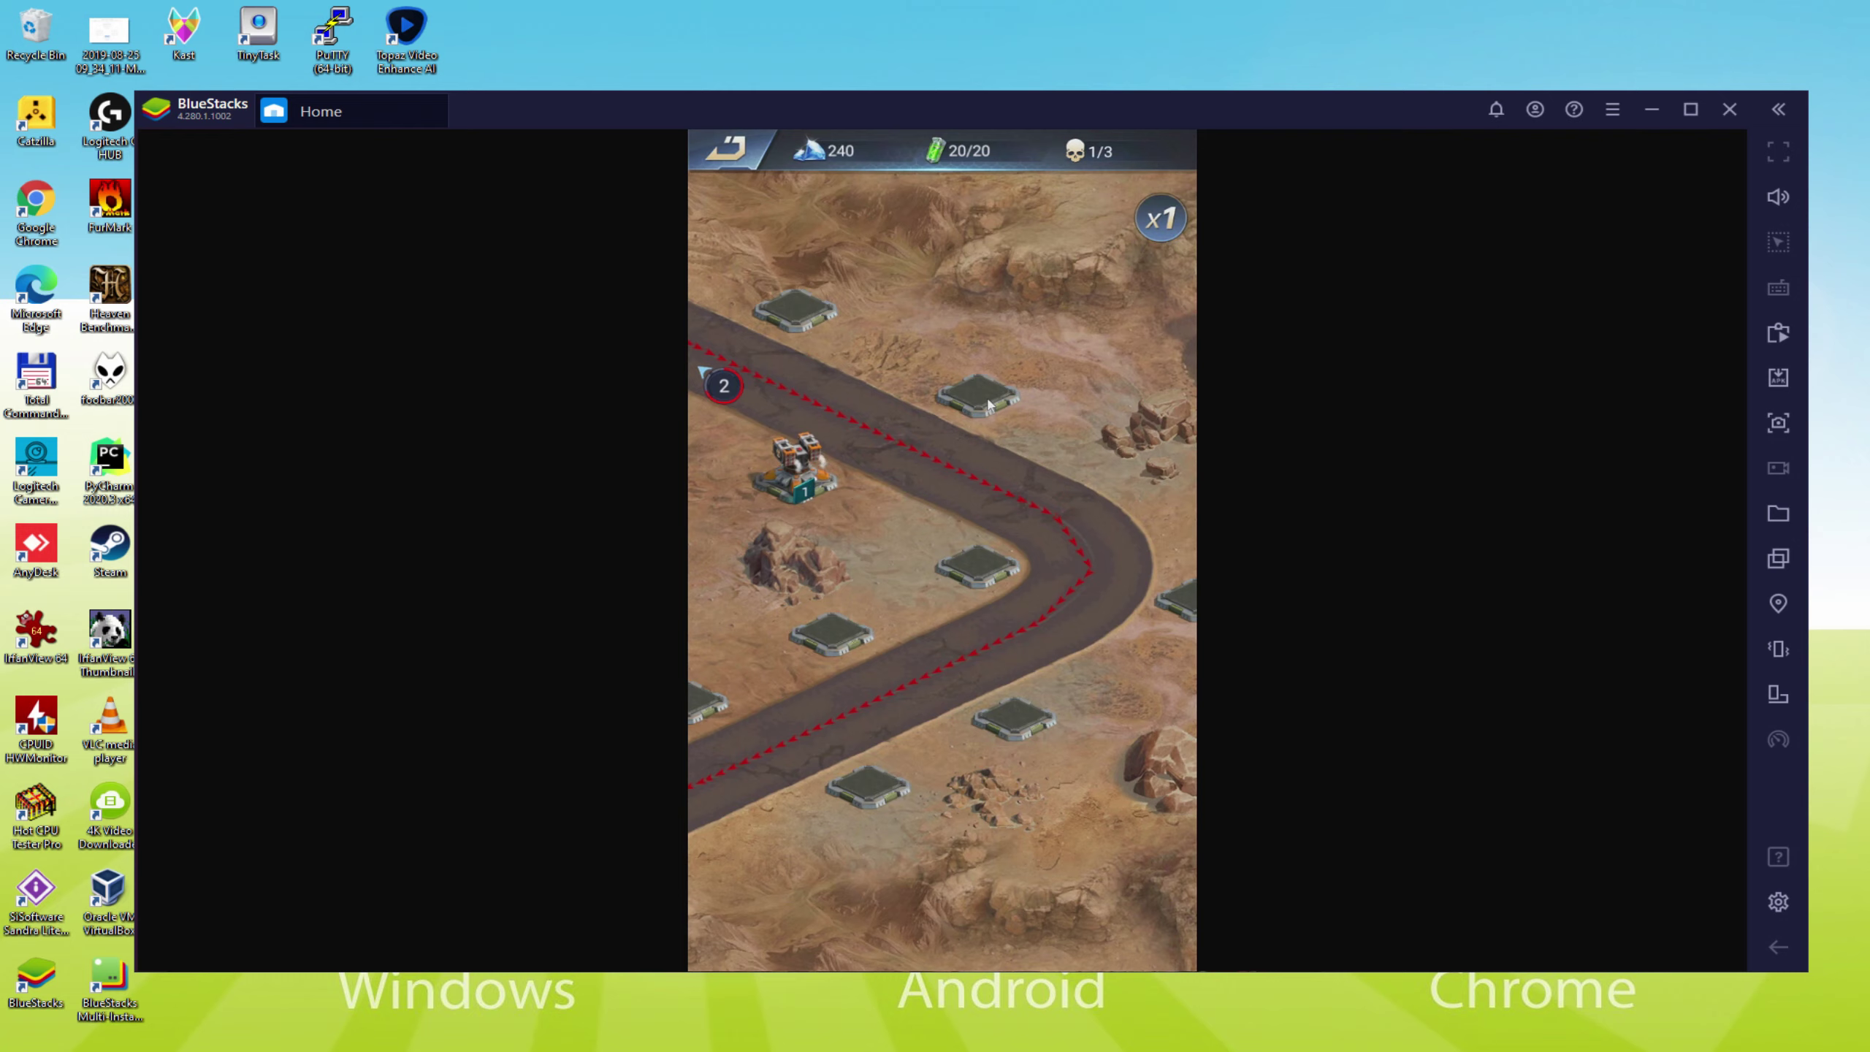
{"action": "left_click", "coordinate": [984, 402]}
{"action": "left_click", "coordinate": [942, 435]}
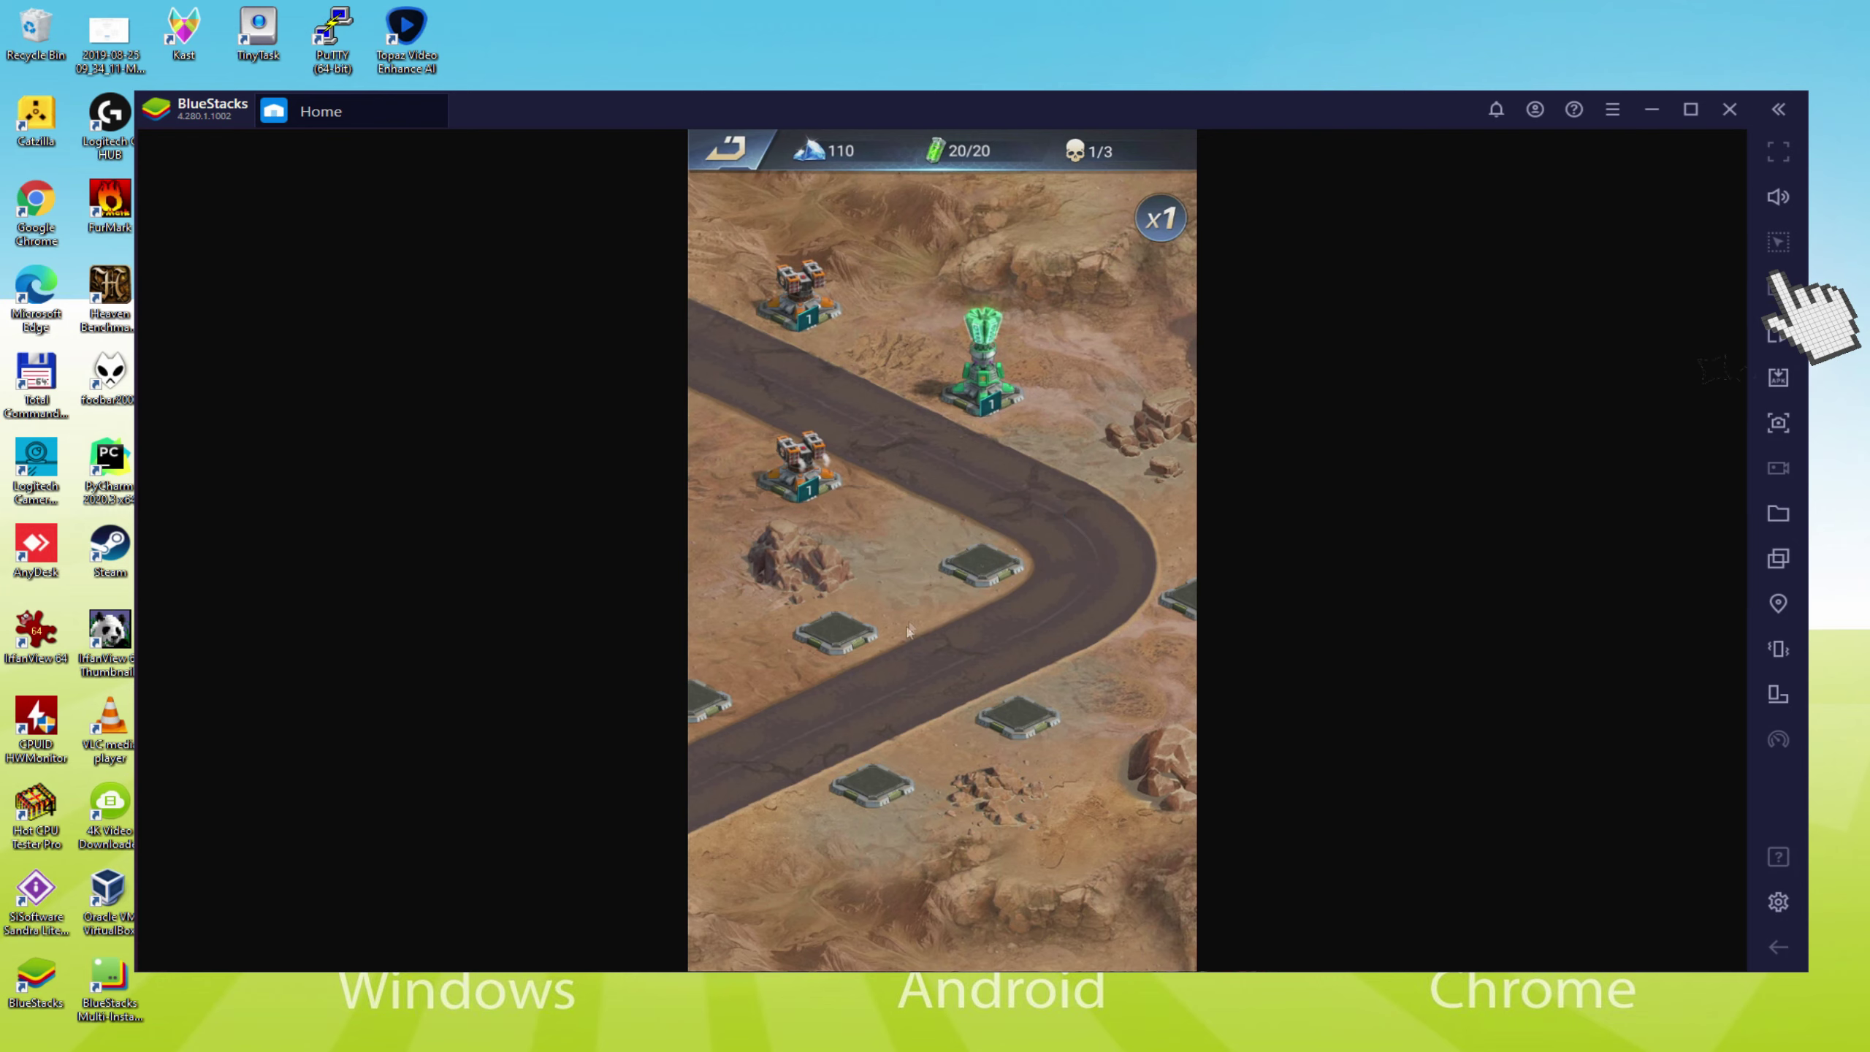
- Build a purple electric tower on the empty pad below the rocks inside the road bend
{"action": "left_click", "coordinate": [1653, 532]}
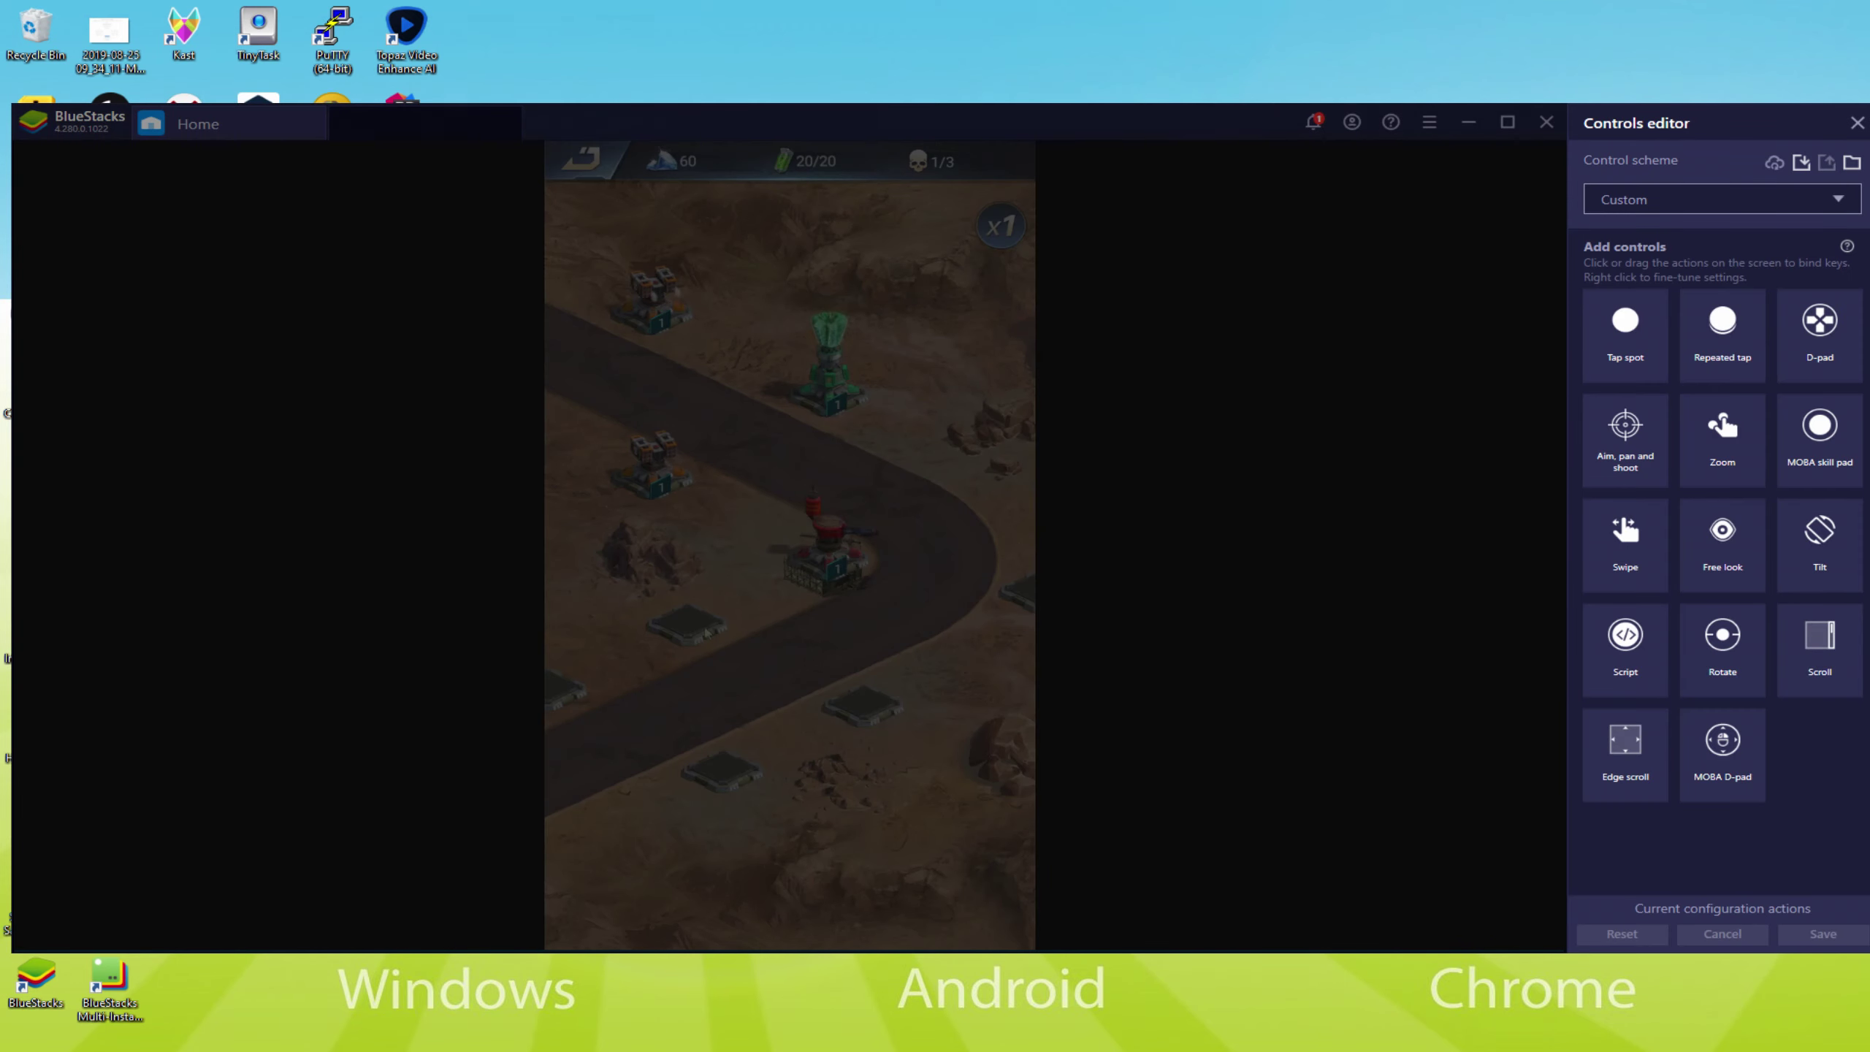
{"action": "left_click", "coordinate": [687, 625]}
{"action": "left_click", "coordinate": [764, 646]}
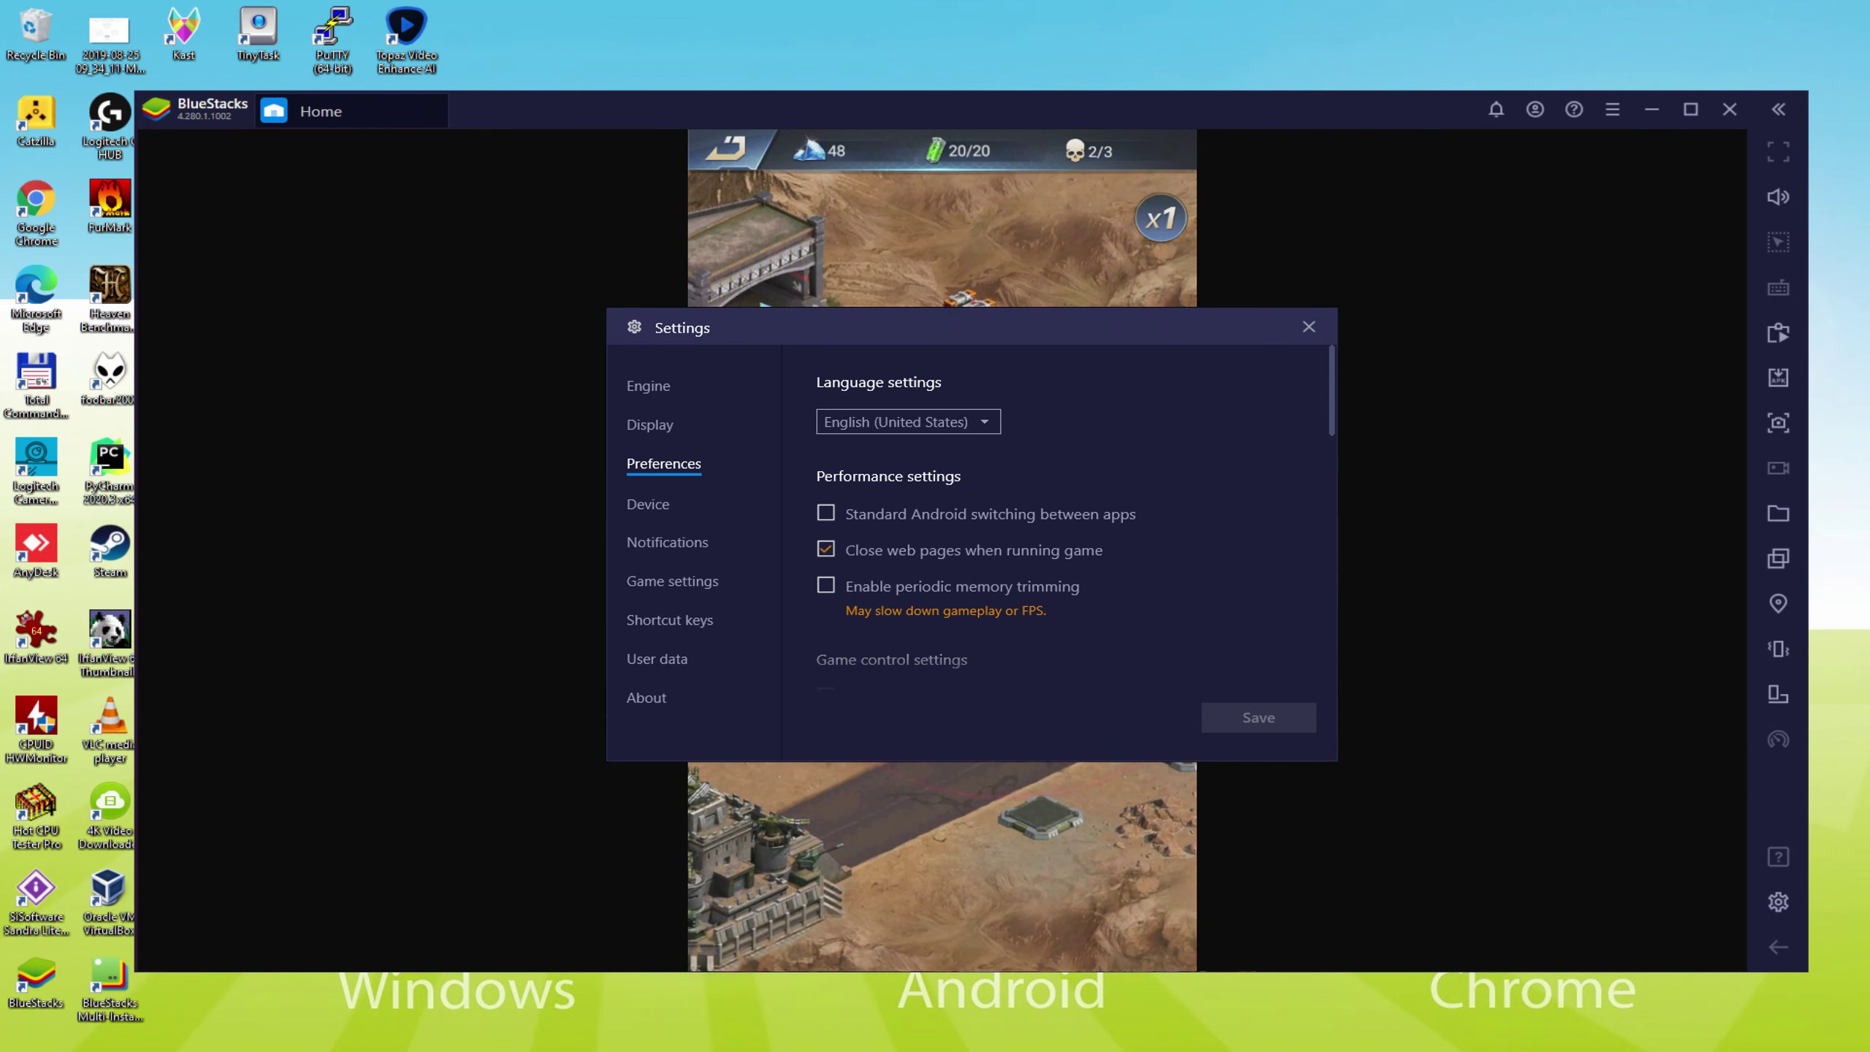
- Check the Preferences and Device pages of the emulator settings, and close the settings to return to the battle
{"action": "key", "text": "Escape"}
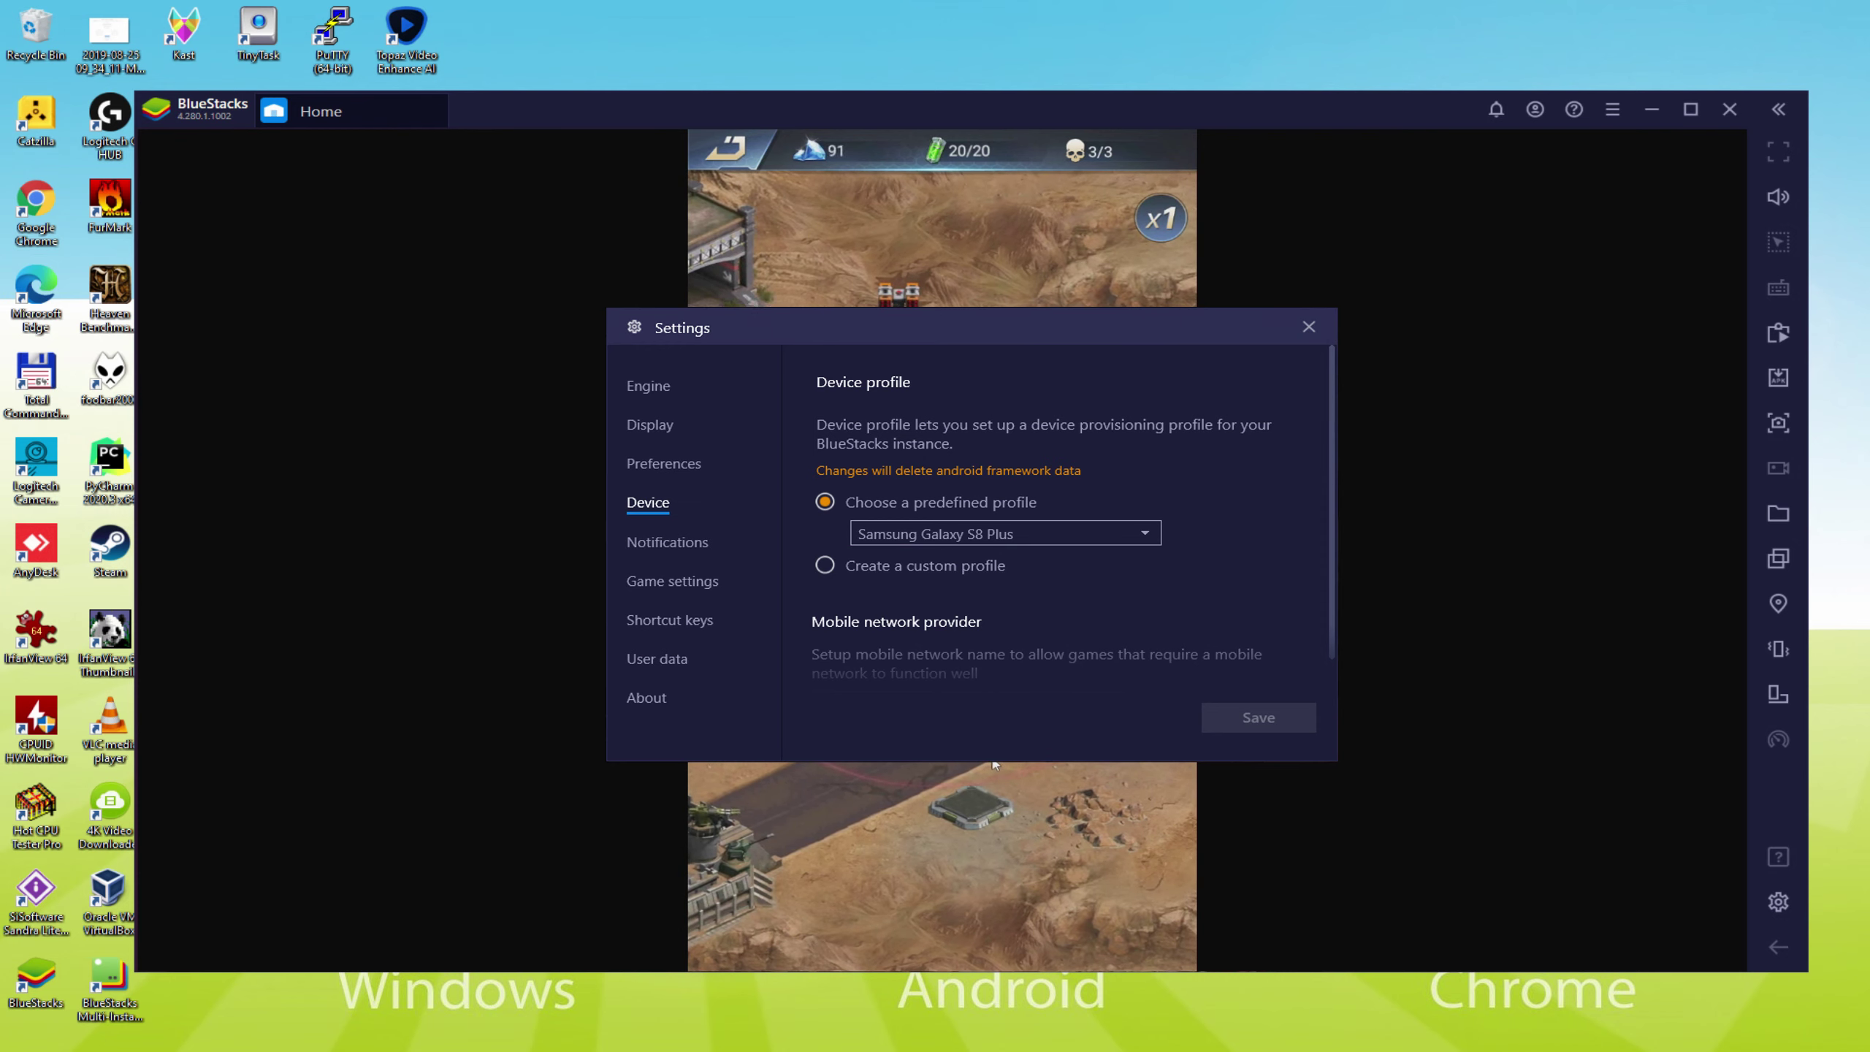
{"action": "left_click", "coordinate": [994, 765]}
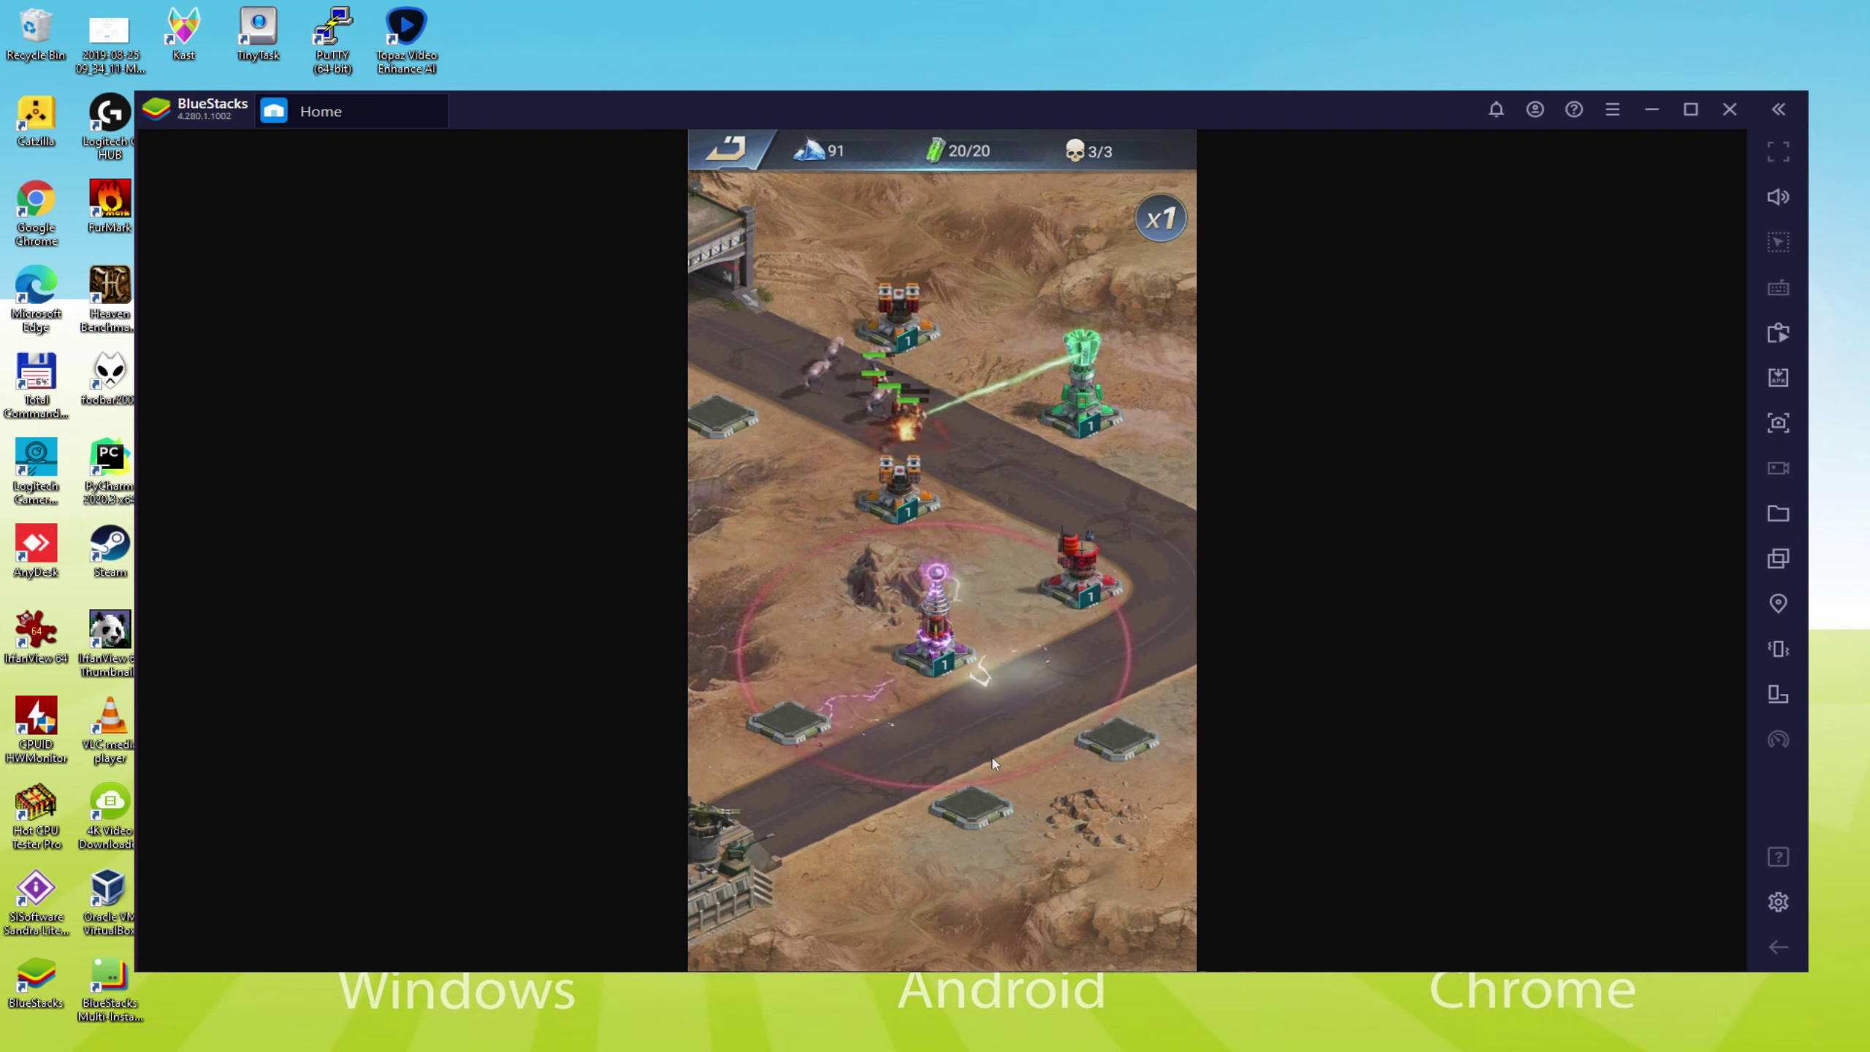